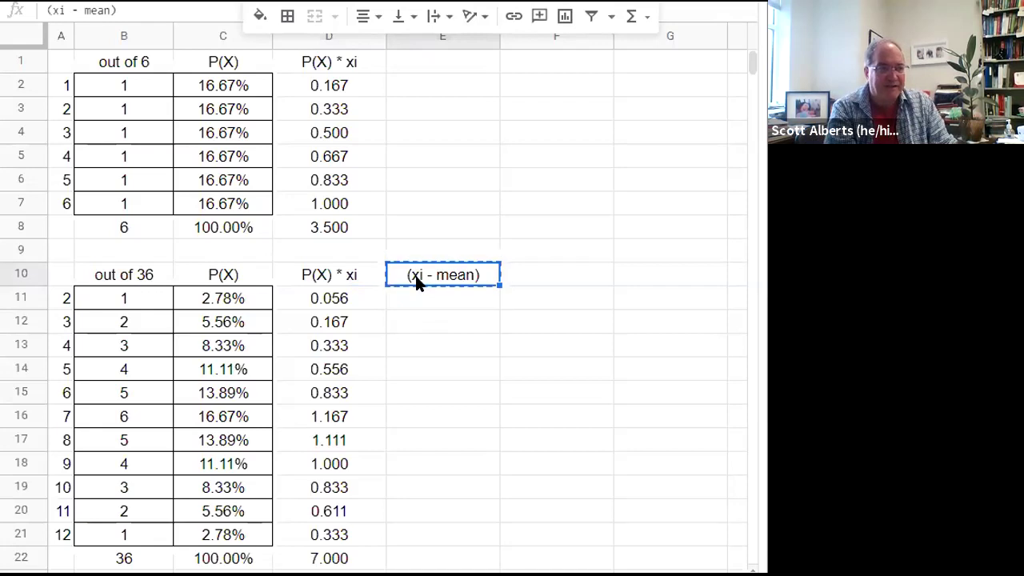
# Step: Give cell E1 the column header "(xi - mean)"
pyautogui.write('(xi - mean)')
pyautogui.press('Down')
pyautogui.press('Down')
pyautogui.press('Up')
# Step: Enter the deviation formula =A2-D$8 in cell E2, with the mean's row locked
pyautogui.write('=')
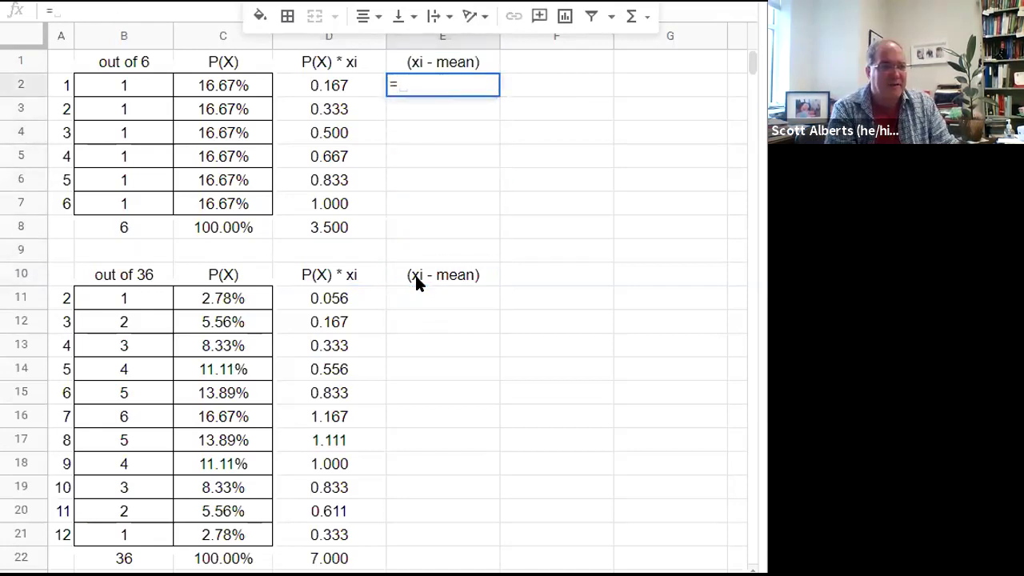
pyautogui.press('Left')
pyautogui.press('Left')
pyautogui.press('Left')
pyautogui.press('Left')
pyautogui.write('-')
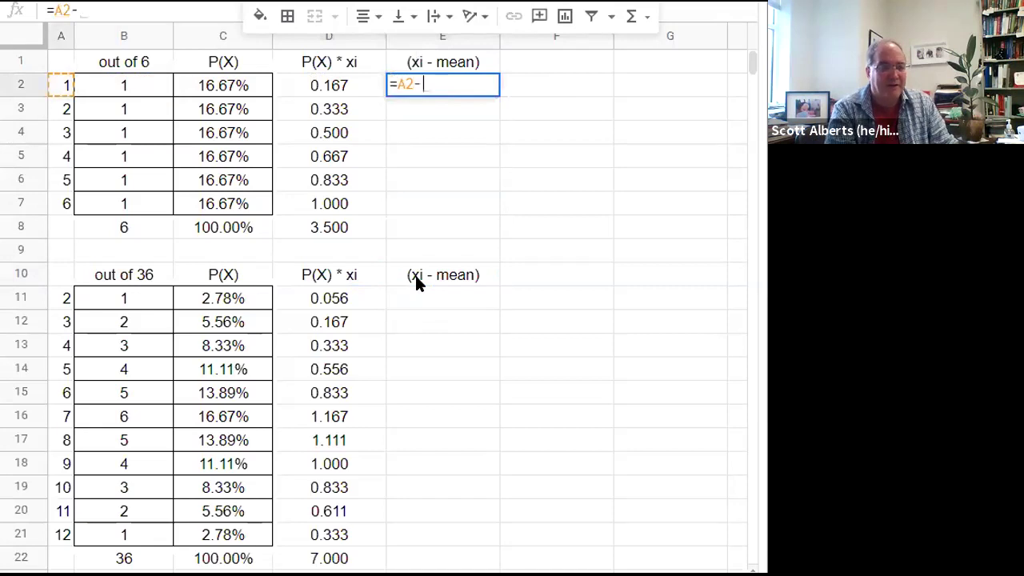
pyautogui.press('Down')
pyautogui.press('Down')
pyautogui.press('Down')
pyautogui.press('Down')
pyautogui.press('Down')
pyautogui.press('Down')
pyautogui.press('Left')
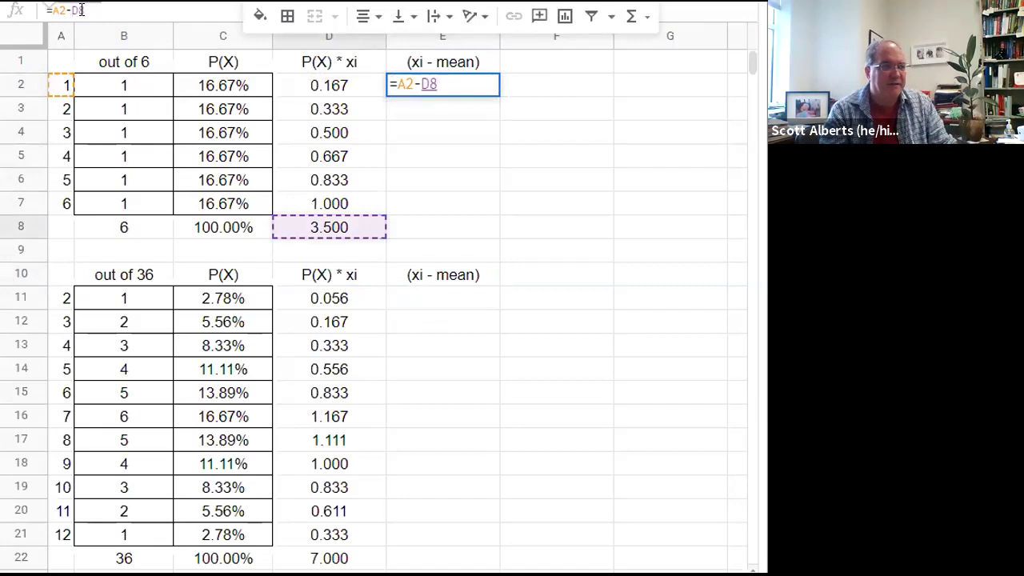
pyautogui.write('$')
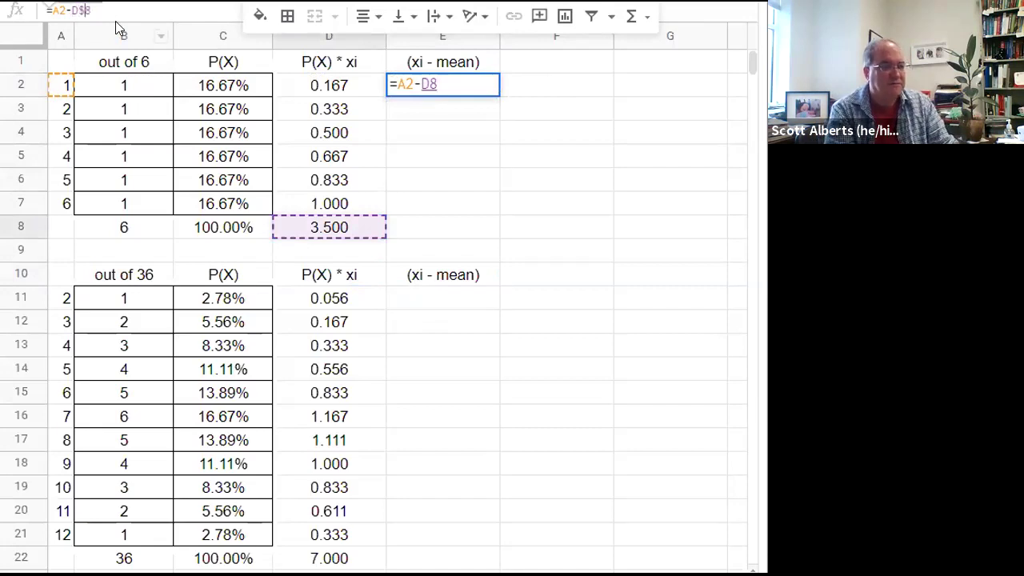
pyautogui.press('Return')
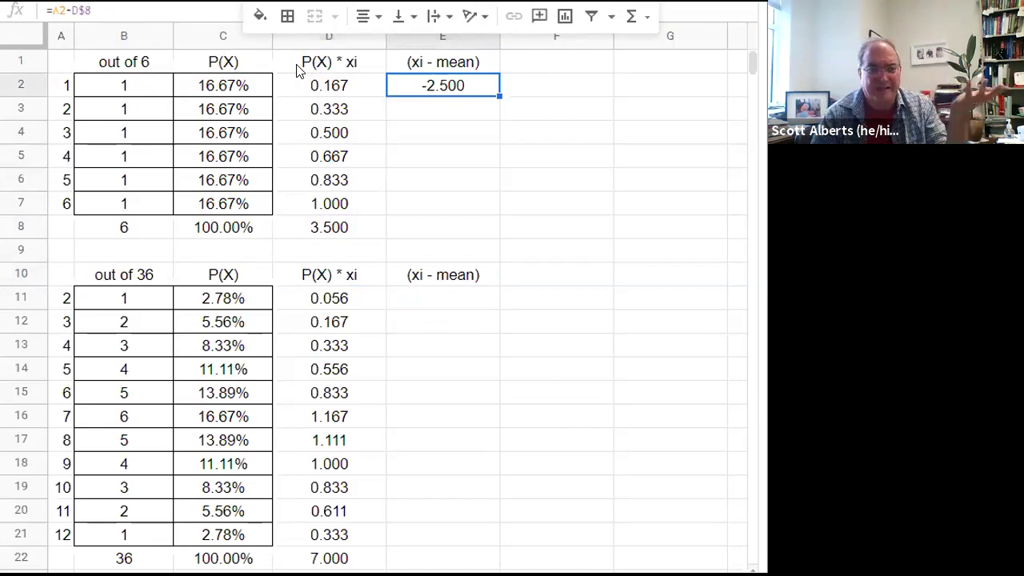
# Step: Fill the deviation formula from E2 down through E7
pyautogui.click(63, 88)
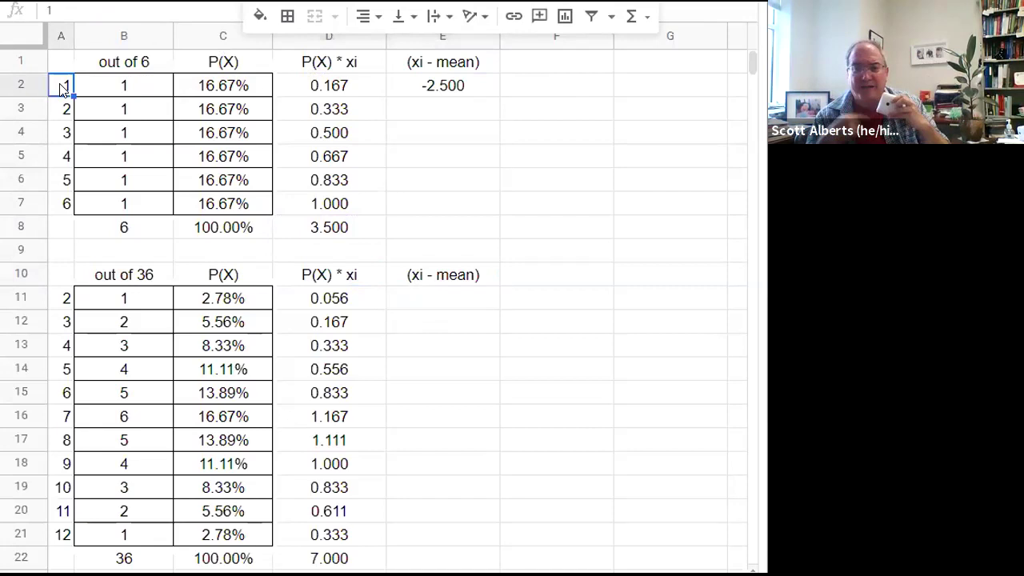
pyautogui.click(444, 88)
pyautogui.moveTo(496, 93); pyautogui.dragTo(494, 211)
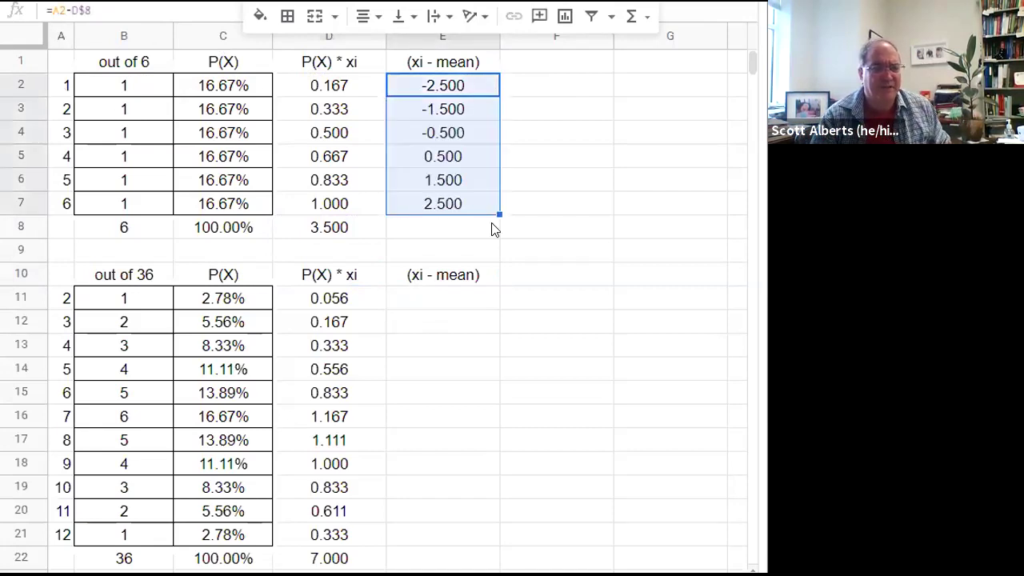
# Step: Total the deviations E2:E7 with SUM in cell E8 as a check, and clear that cell again
pyautogui.click(445, 232)
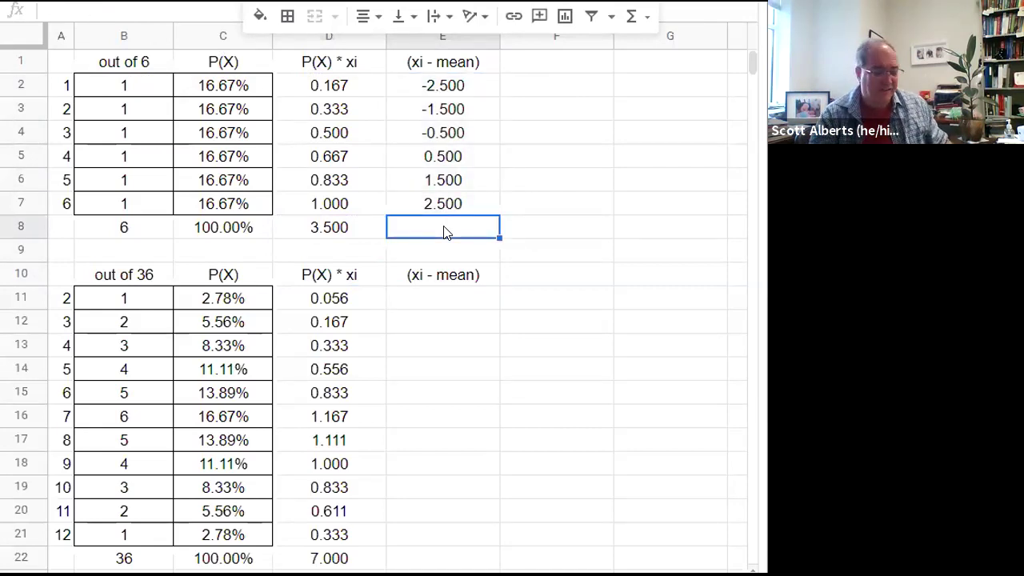
pyautogui.write('sum(')
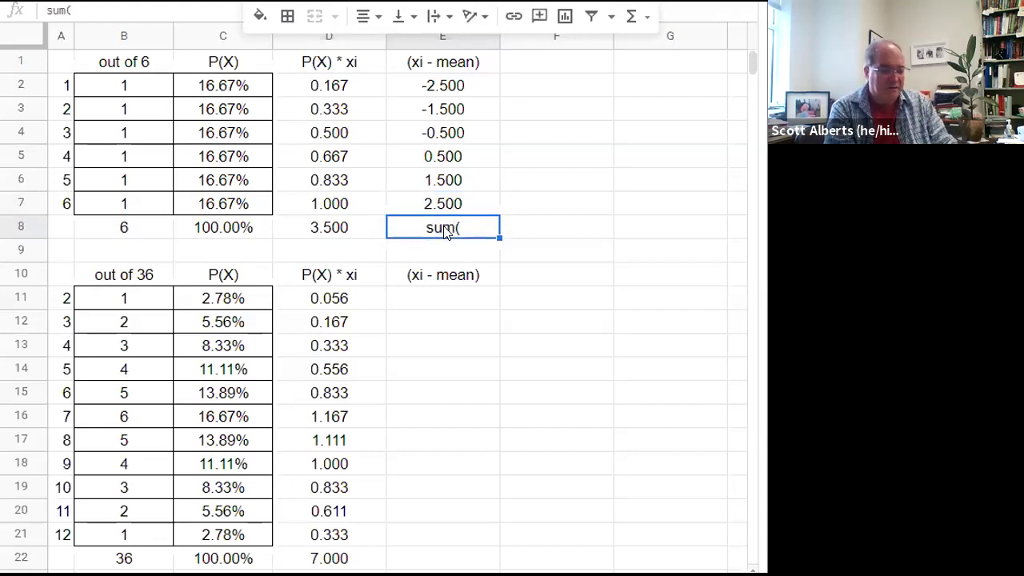
pyautogui.press('BackSpace')
pyautogui.press('BackSpace')
pyautogui.press('BackSpace')
pyautogui.press('BackSpace')
pyautogui.write('=sum(')
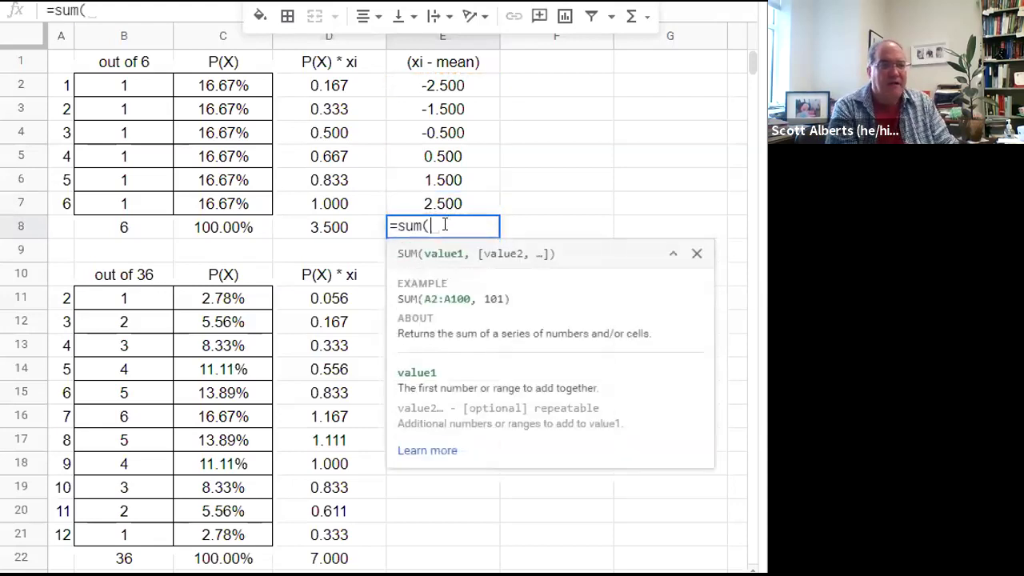
pyautogui.press('Up')
pyautogui.hotkey('shift', 'Up')
pyautogui.hotkey('shift', 'Up')
pyautogui.hotkey('shift', 'Up')
pyautogui.hotkey('shift', 'Up')
pyautogui.hotkey('shift', 'Up')
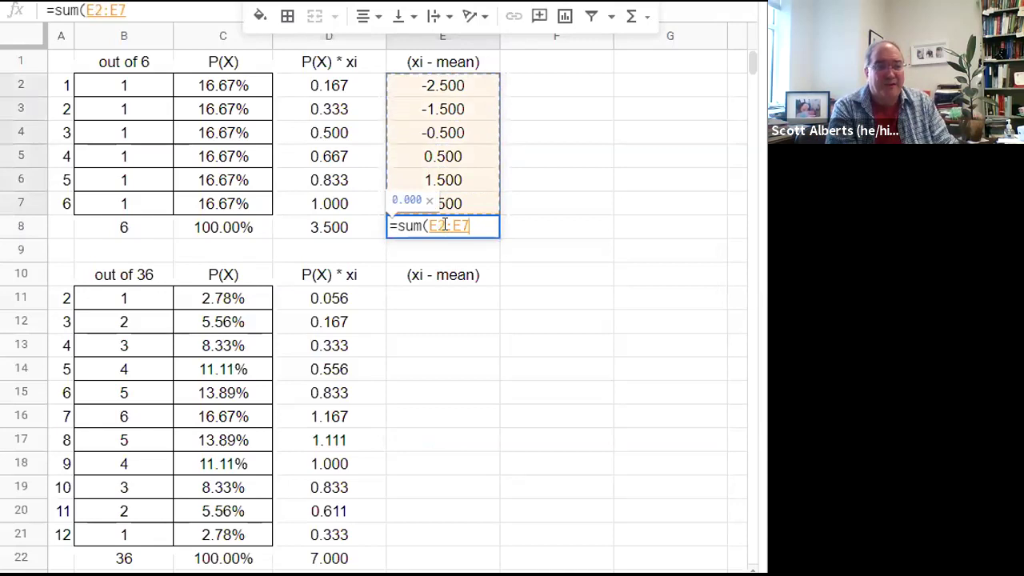
pyautogui.press('Return')
pyautogui.press('Up')
pyautogui.press('Delete')
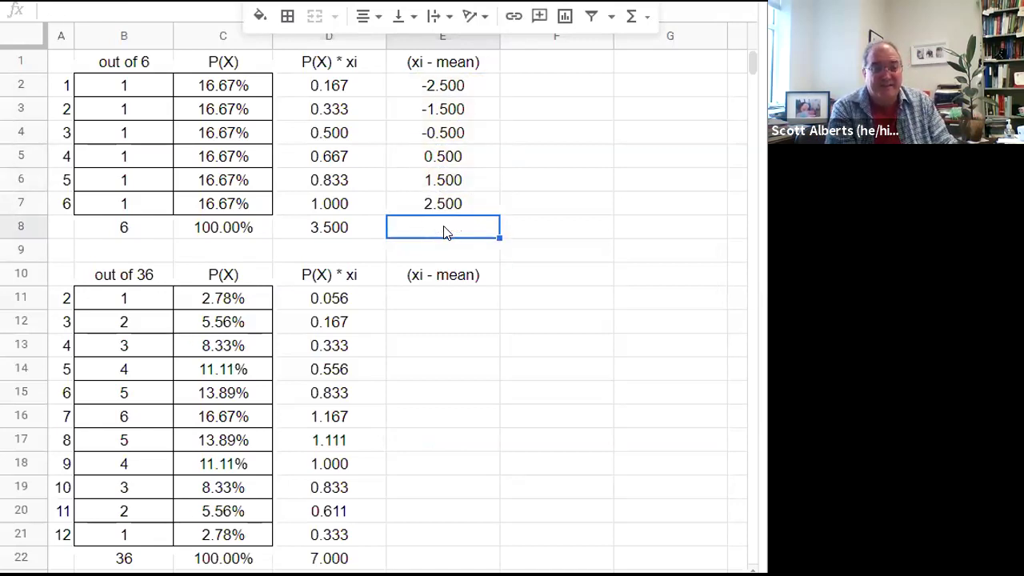
# Step: Enter the deviation formula =A11-D$22 in cell E11 for the second table, with the mean's row locked
pyautogui.press('Down')
pyautogui.press('Down')
pyautogui.press('Down')
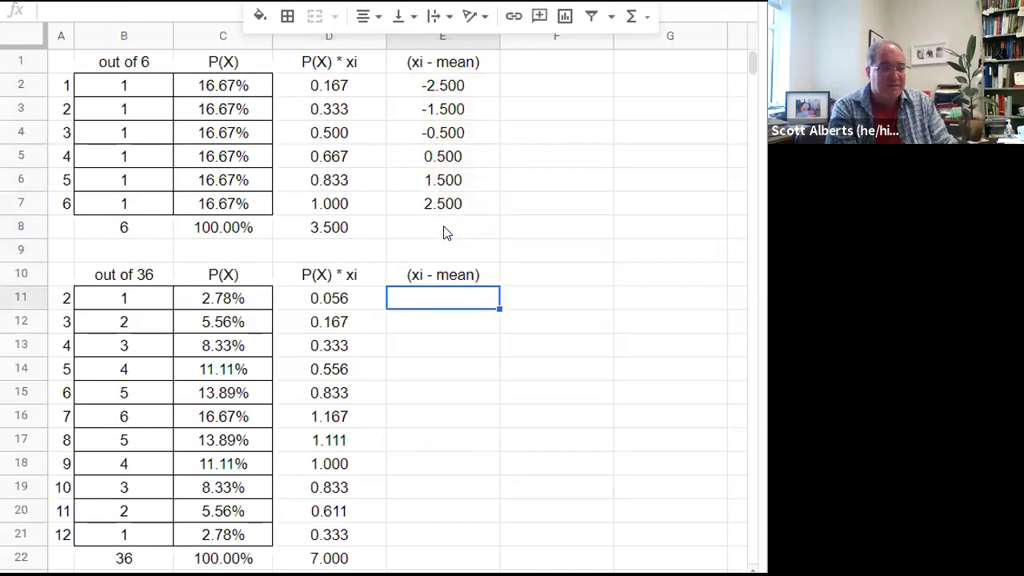
pyautogui.press('Return')
pyautogui.write('=')
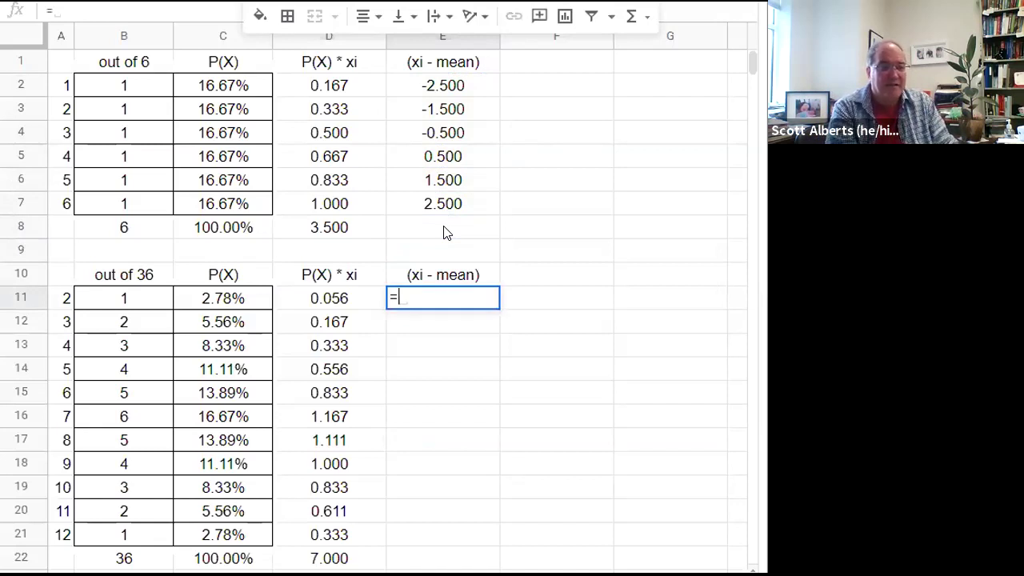
pyautogui.press('Left')
pyautogui.press('Left')
pyautogui.press('Left')
pyautogui.press('Left')
pyautogui.write('-')
pyautogui.press('Down')
pyautogui.press('Down')
pyautogui.press('Down')
pyautogui.press('Down')
pyautogui.press('Down')
pyautogui.press('Down')
pyautogui.press('Down')
pyautogui.press('Down')
pyautogui.press('Down')
pyautogui.press('Down')
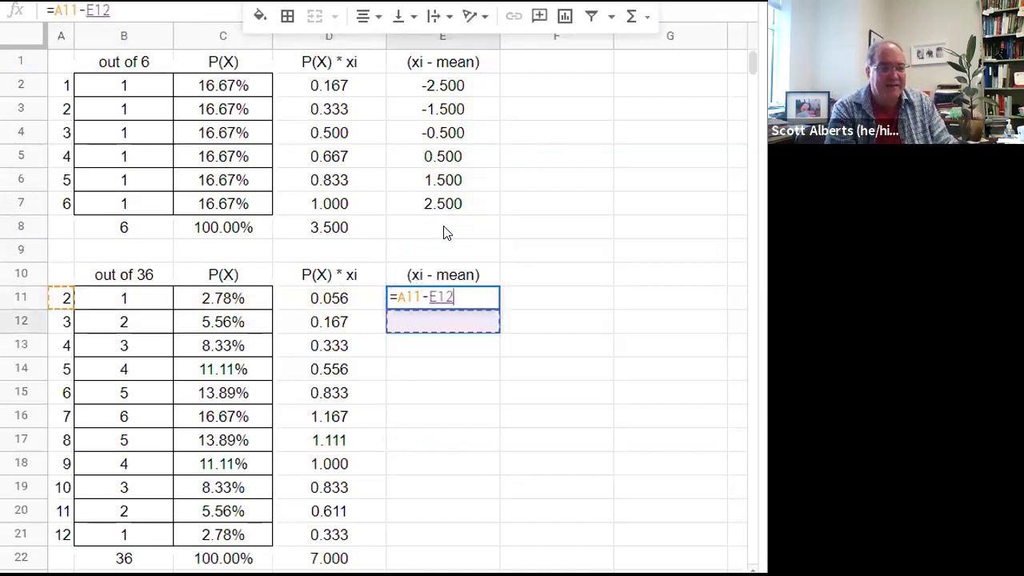
pyautogui.press('Down')
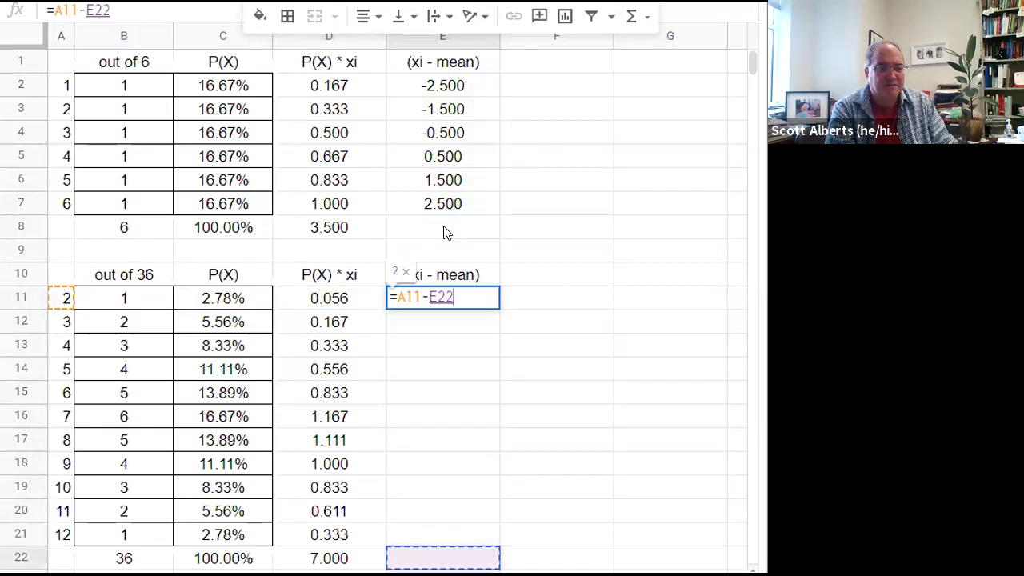
pyautogui.press('Left')
pyautogui.click(103, 12)
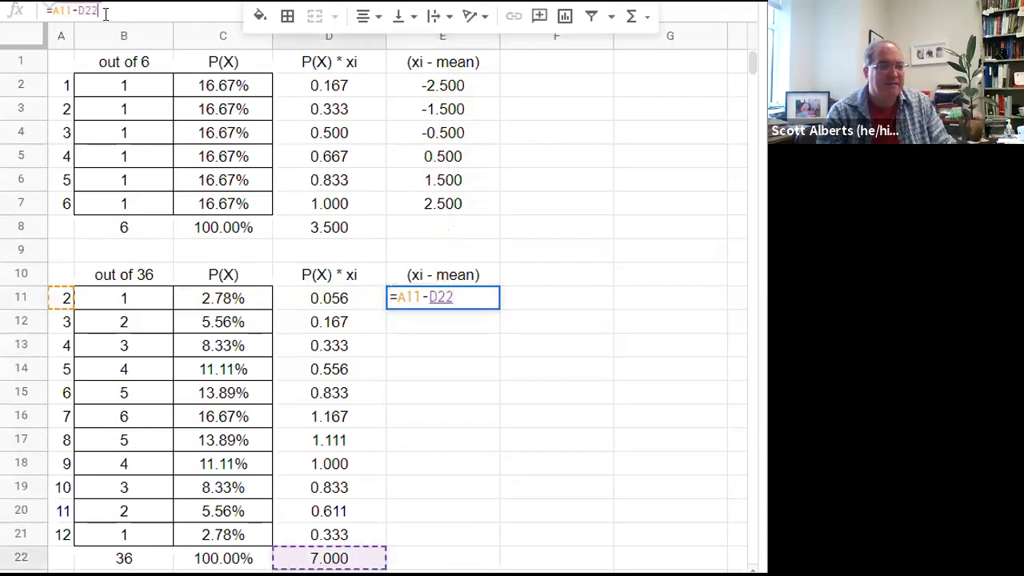
pyautogui.press('Left')
pyautogui.press('Left')
pyautogui.write('$')
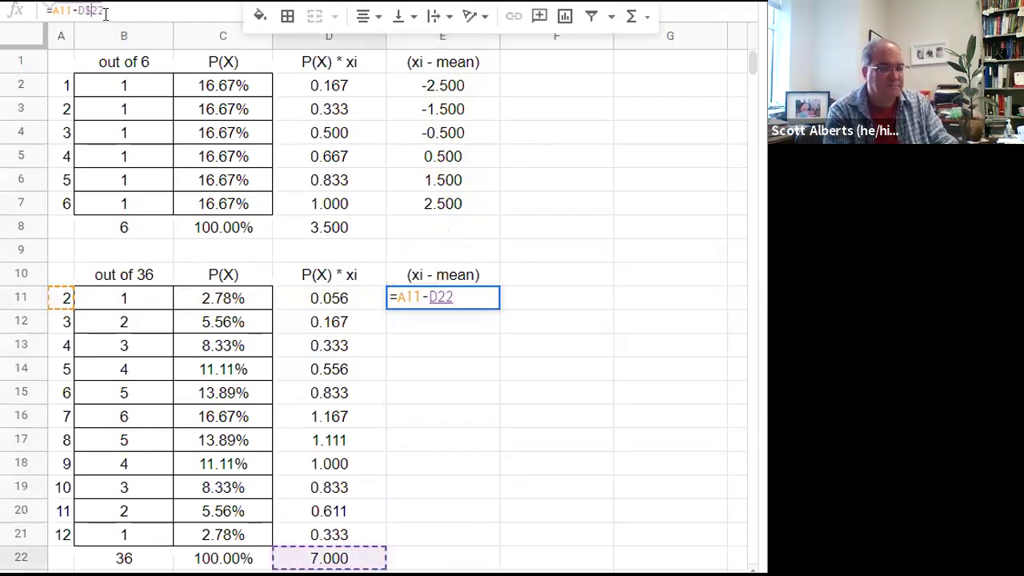
pyautogui.press('Return')
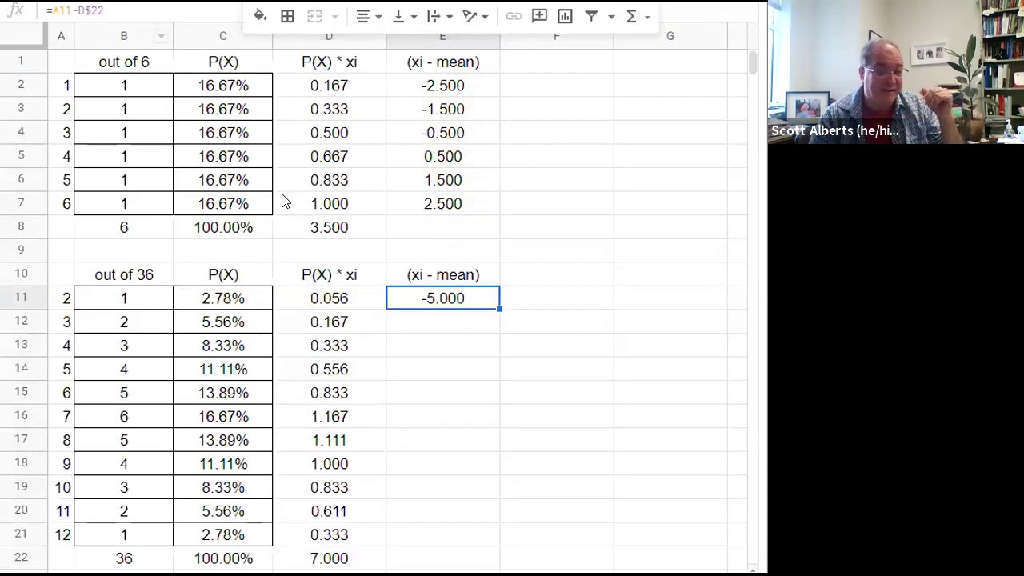
# Step: Fill the deviation formula from E11 down through E21 and check the deviation for outcome 7
pyautogui.moveTo(499, 309); pyautogui.dragTo(487, 537)
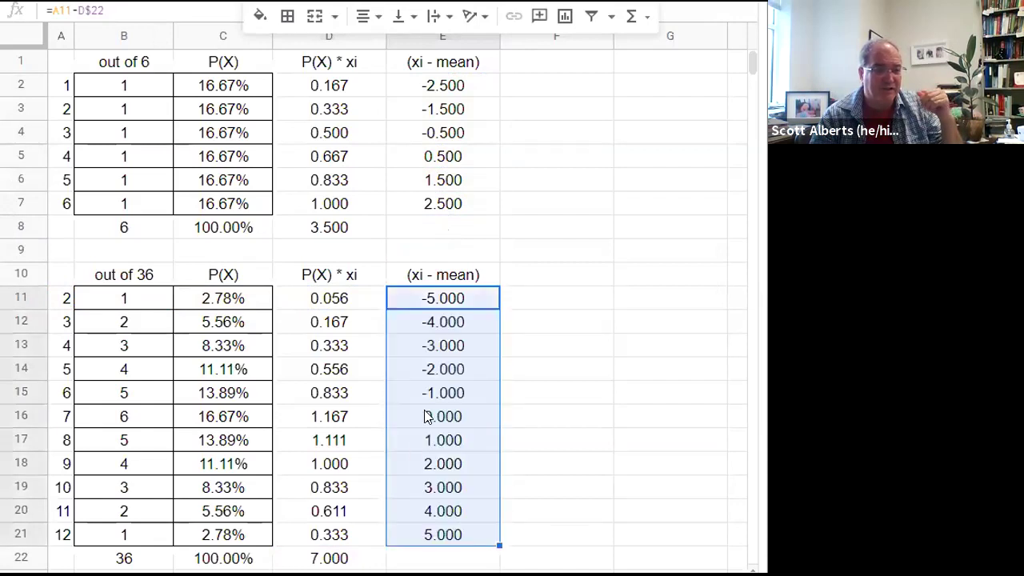
pyautogui.click(427, 418)
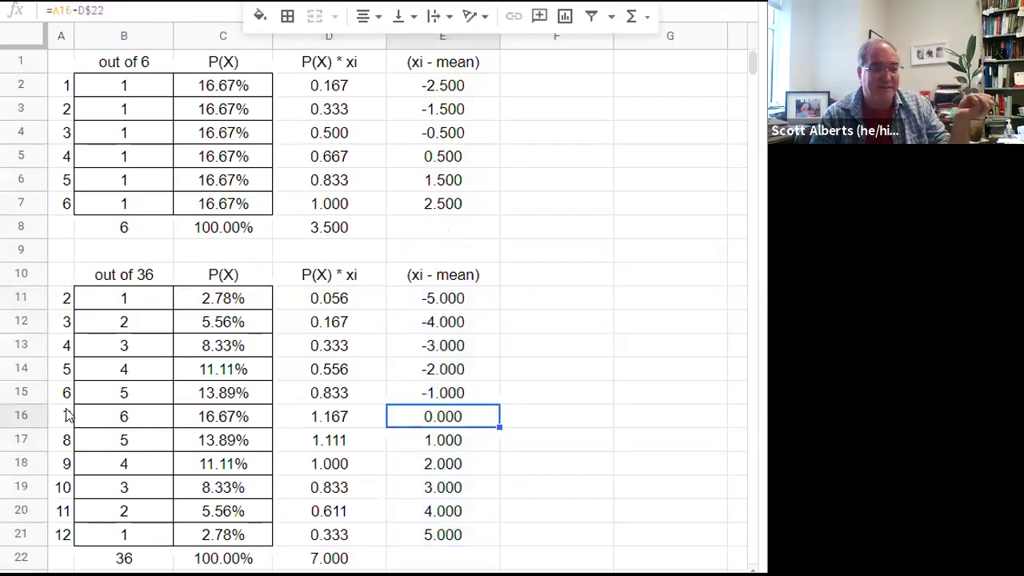
pyautogui.click(402, 421)
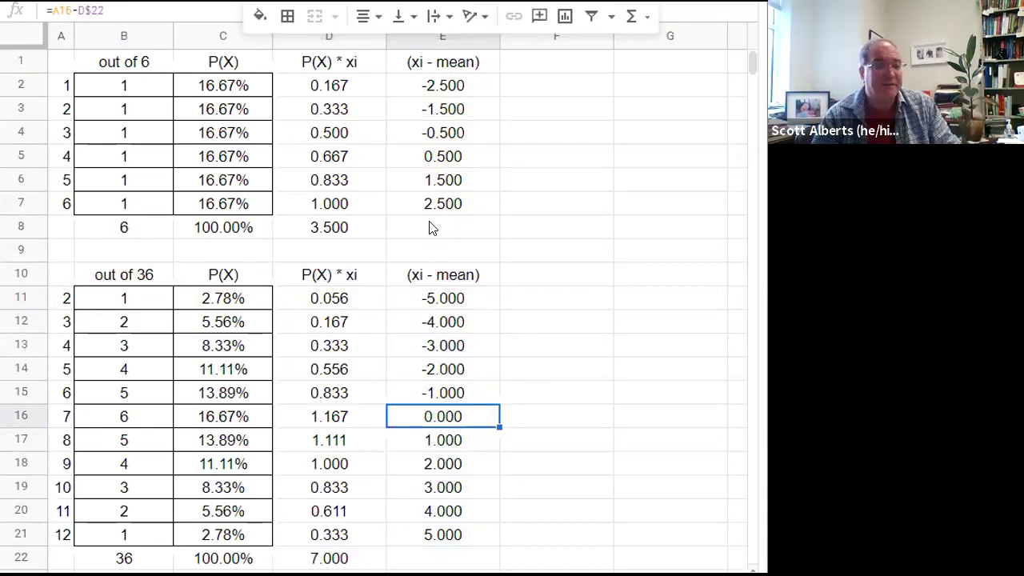
# Step: Switch to the 6.1 Discrete Random Variables slide, highlight (x1 − μ) in the weighted standard deviation formula, and return to the spreadsheet
pyautogui.hotkey('alt', 'Tab')
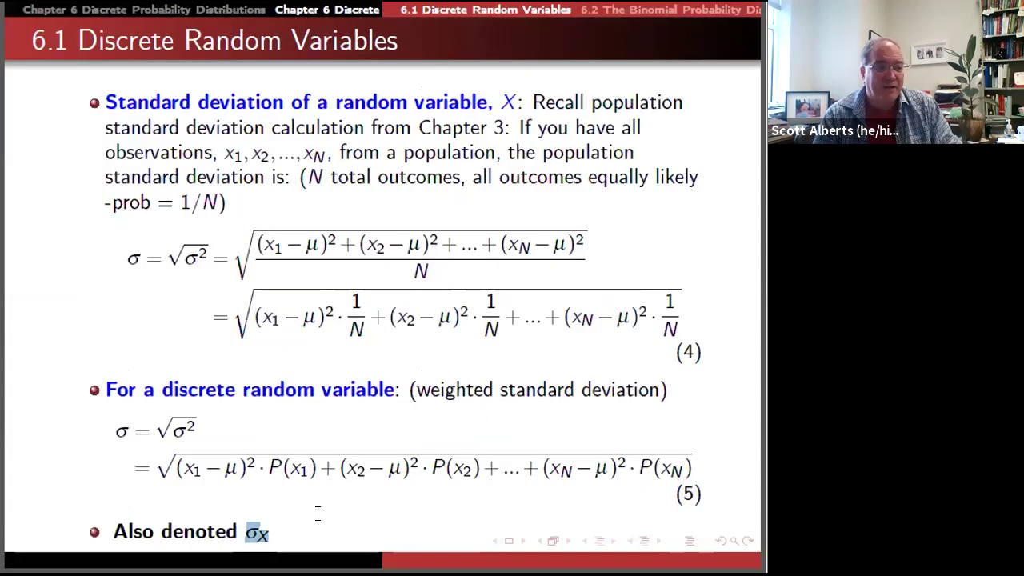
pyautogui.moveTo(184, 466); pyautogui.dragTo(238, 468)
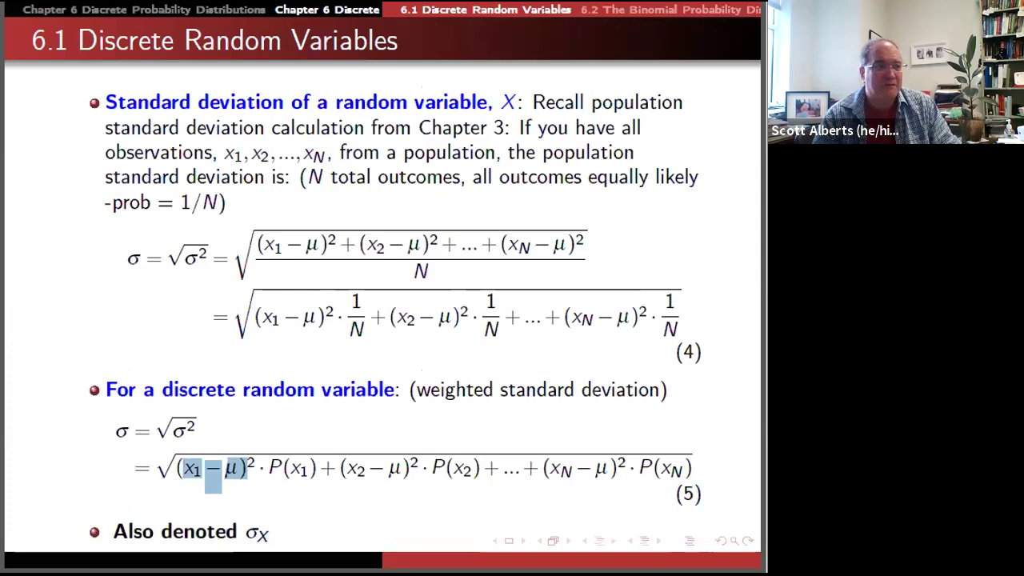
pyautogui.hotkey('alt', 'Tab')
# Step: Copy the "(xi - mean)" header from E1 to F1 and extend it to "(xi - mean)^2"
pyautogui.click(528, 70)
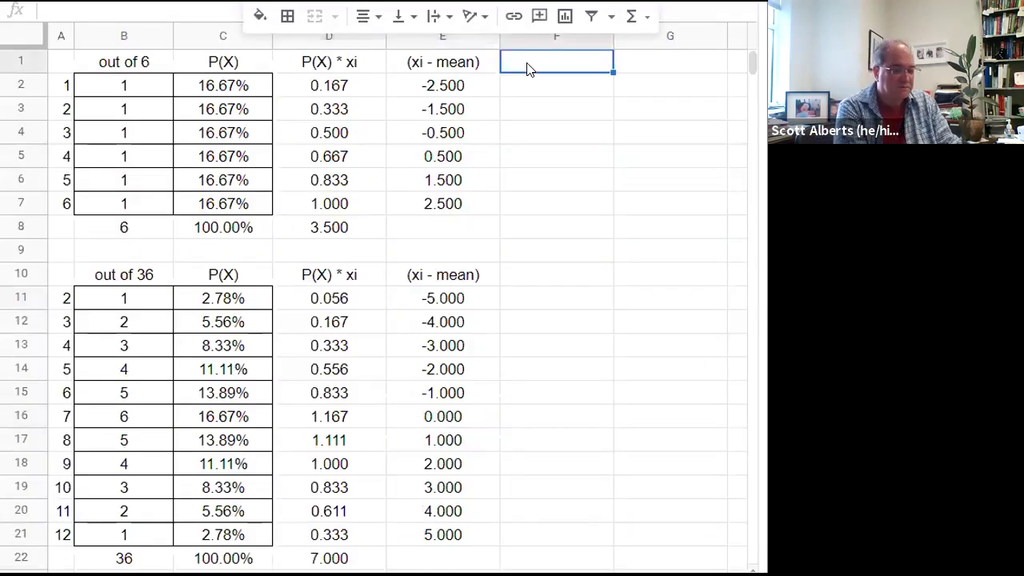
pyautogui.press('Left')
pyautogui.hotkey('ctrl', 'c')
pyautogui.press('Right')
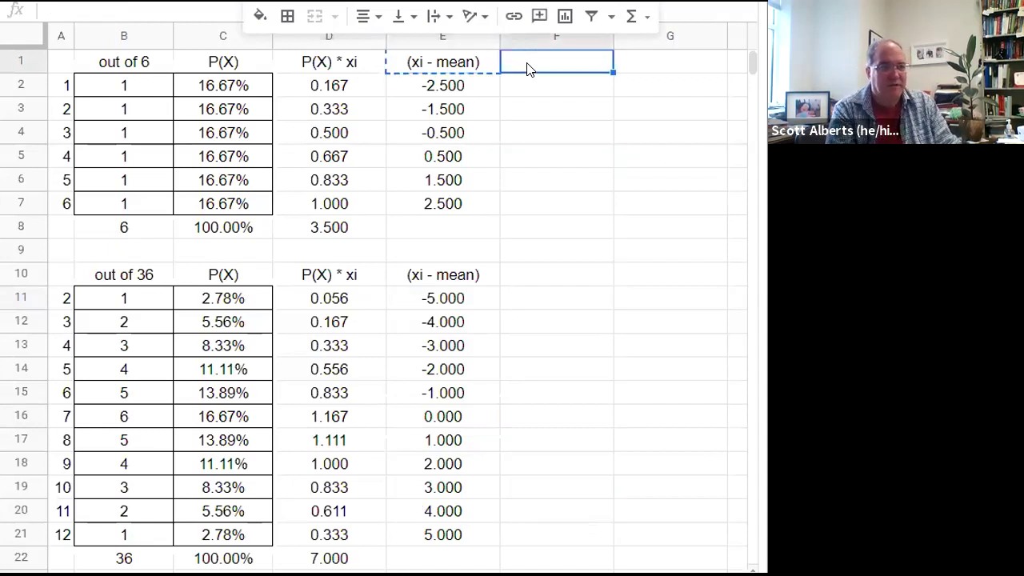
pyautogui.hotkey('ctrl', 'v')
pyautogui.click(175, 13)
pyautogui.write('^2')
pyautogui.press('Return')
# Step: Enter =E2^2 in F2 and copy it into F3 through F7
pyautogui.write('=')
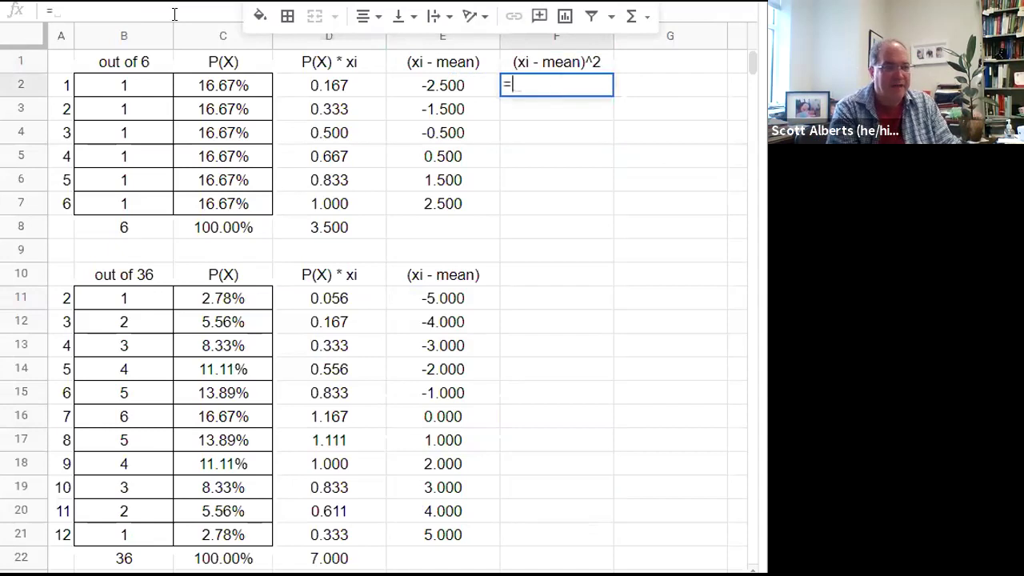
pyautogui.write('E2^2')
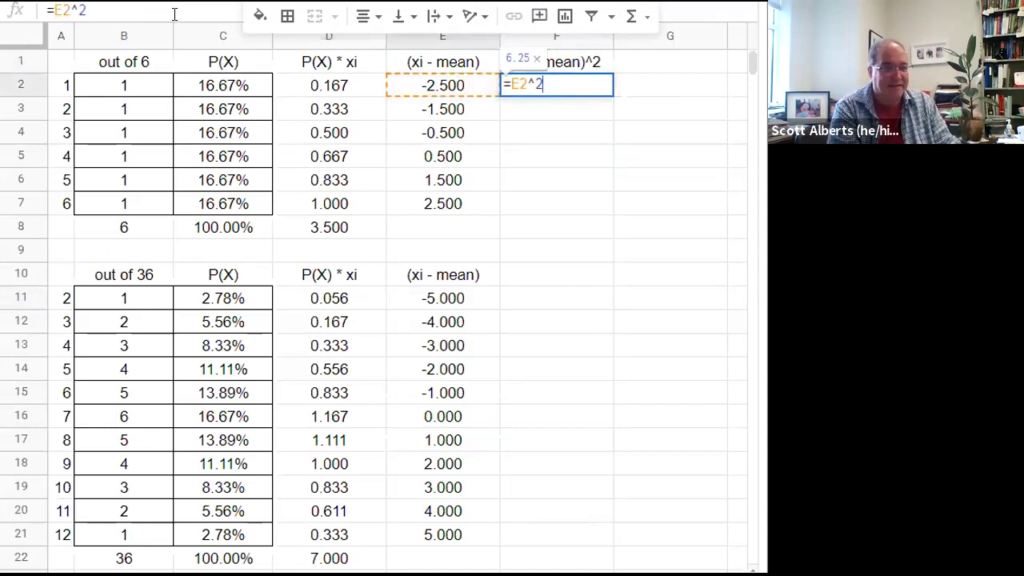
pyautogui.hotkey('ctrl', 'Return')
pyautogui.hotkey('ctrl', 'c')
pyautogui.moveTo(549, 112); pyautogui.dragTo(546, 201)
pyautogui.hotkey('ctrl', 'v')
# Step: Paste the squared-deviation formula into F11 through F21 of the second table
pyautogui.click(549, 303)
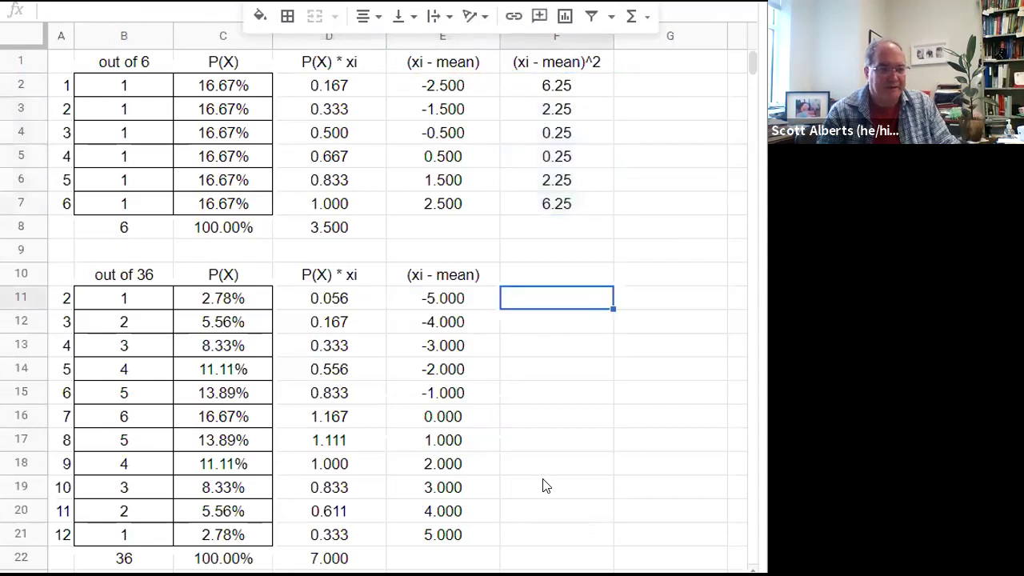
pyautogui.keyDown('shift'); pyautogui.click(531, 538); pyautogui.keyUp('shift')
pyautogui.hotkey('ctrl', 'v')
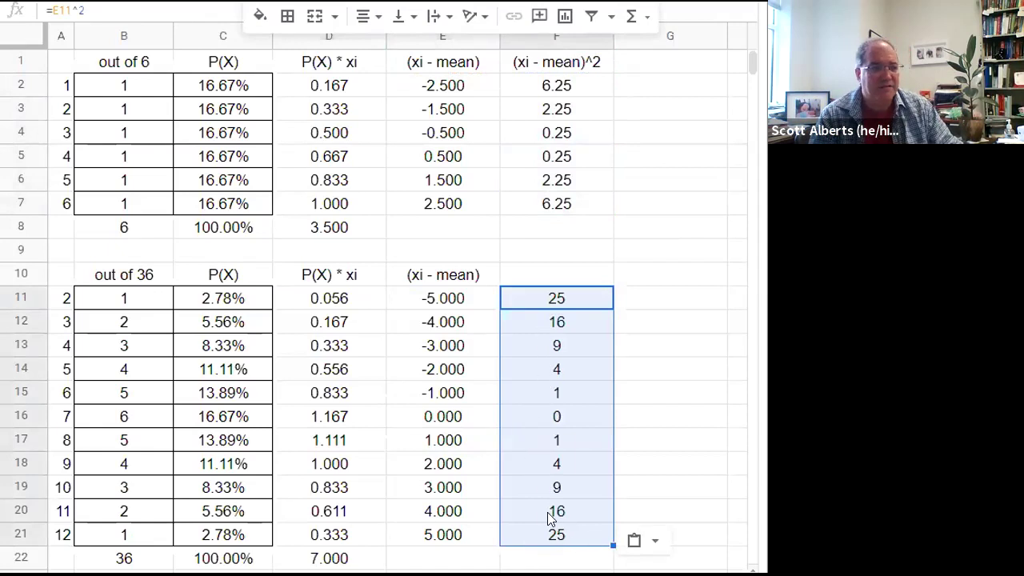
# Step: Select the squared deviations F2:F7, highlight the P(x1) factor in the slide's weighted standard deviation formula, and return to the spreadsheet
pyautogui.moveTo(543, 88); pyautogui.dragTo(549, 199)
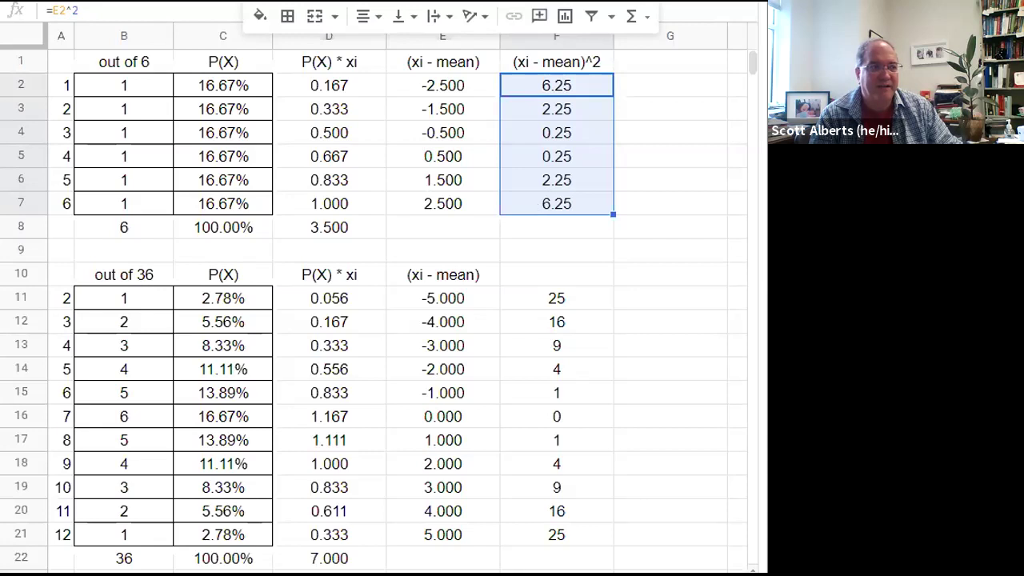
pyautogui.hotkey('alt', 'Tab')
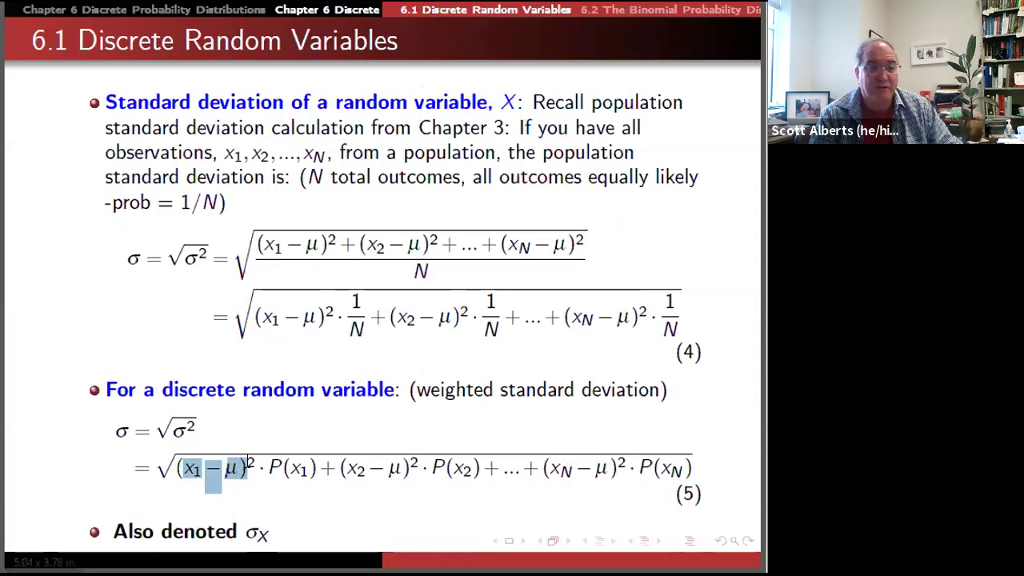
pyautogui.moveTo(257, 466); pyautogui.dragTo(312, 468)
pyautogui.hotkey('alt', 'Tab')
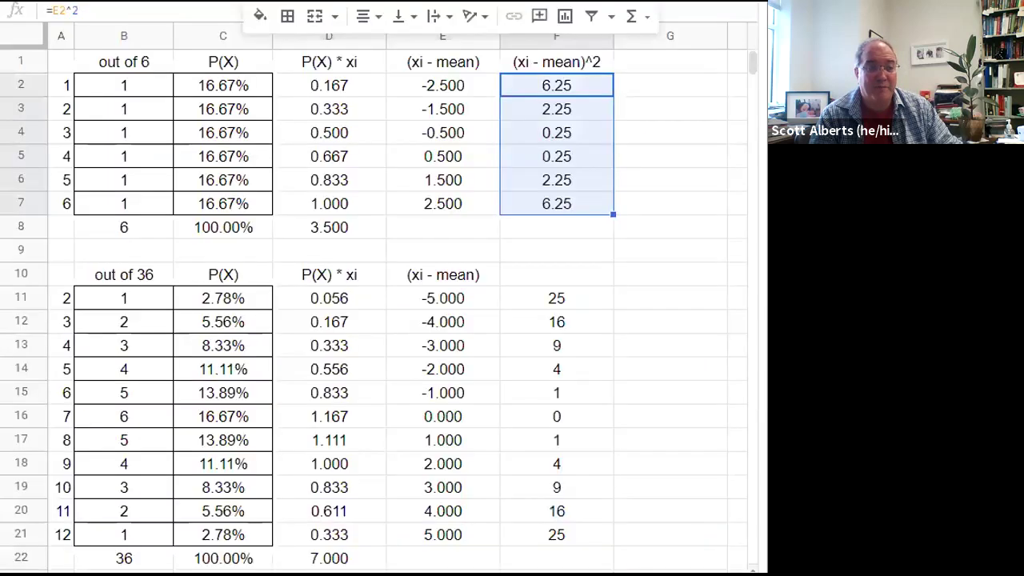
# Step: Copy the "(xi - mean)^2" header from F1 to G1, extend it to "P(X) (xi - mean)^2" and widen column G to fit
pyautogui.click(579, 69)
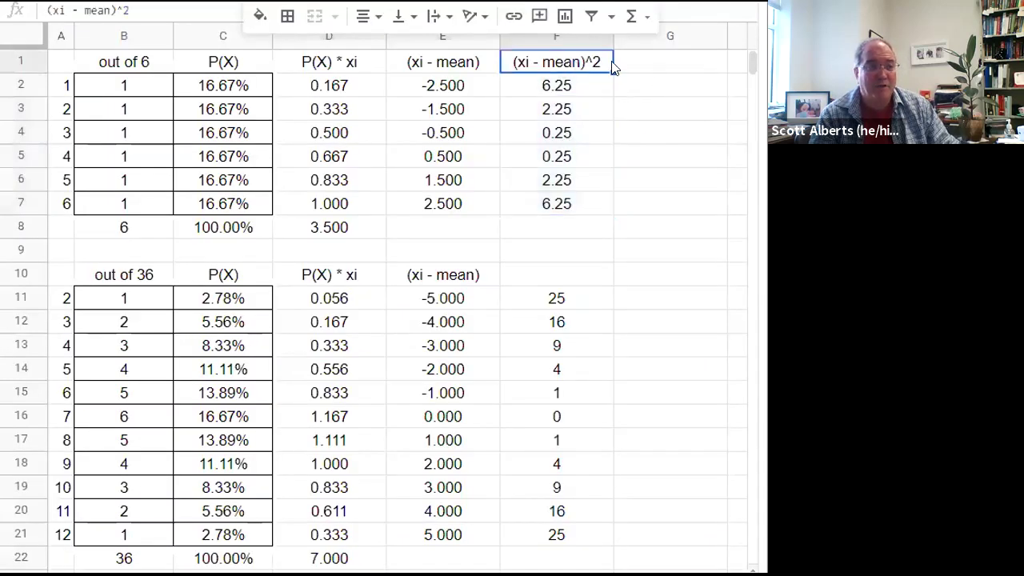
pyautogui.hotkey('ctrl', 'c')
pyautogui.click(652, 69)
pyautogui.hotkey('ctrl', 'v')
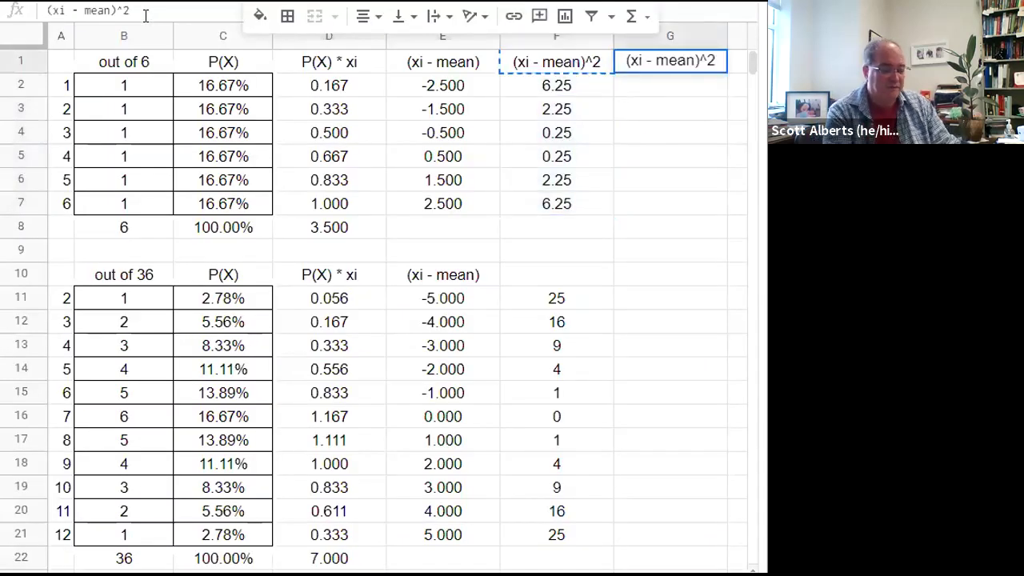
pyautogui.write('P(X)')
pyautogui.press('Return')
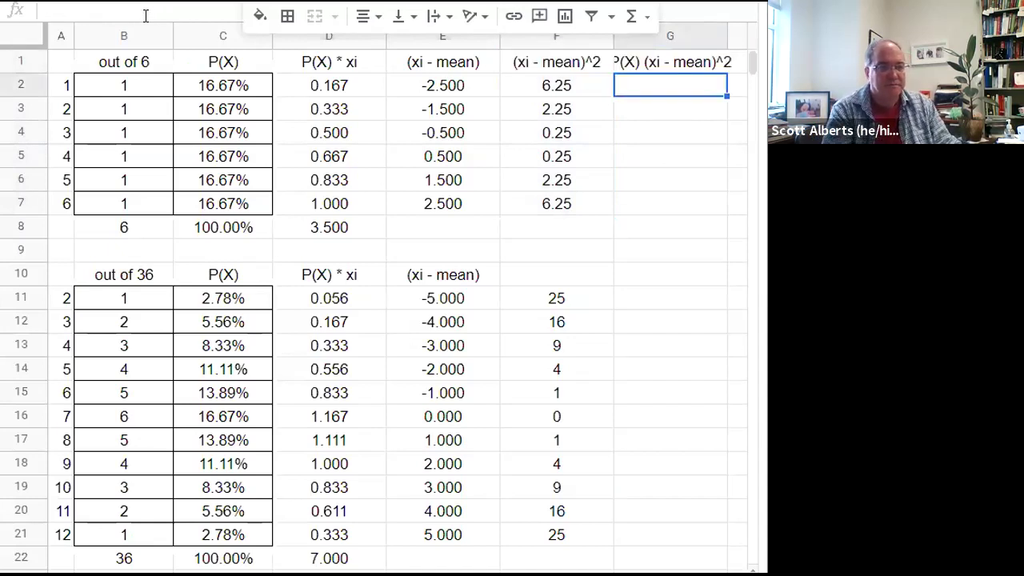
pyautogui.press('Up')
pyautogui.moveTo(723, 29); pyautogui.dragTo(746, 29)
# Step: Copy the headers in G1 and F1 to G10 and F10 of the second table
pyautogui.hotkey('ctrl', 'c')
pyautogui.click(674, 276)
pyautogui.hotkey('ctrl', 'v')
pyautogui.click(556, 64)
pyautogui.hotkey('ctrl', 'c')
pyautogui.click(587, 276)
pyautogui.hotkey('ctrl', 'v')
# Step: Enter =F2*C2 in G2 to weight the squared deviation by its probability
pyautogui.click(674, 91)
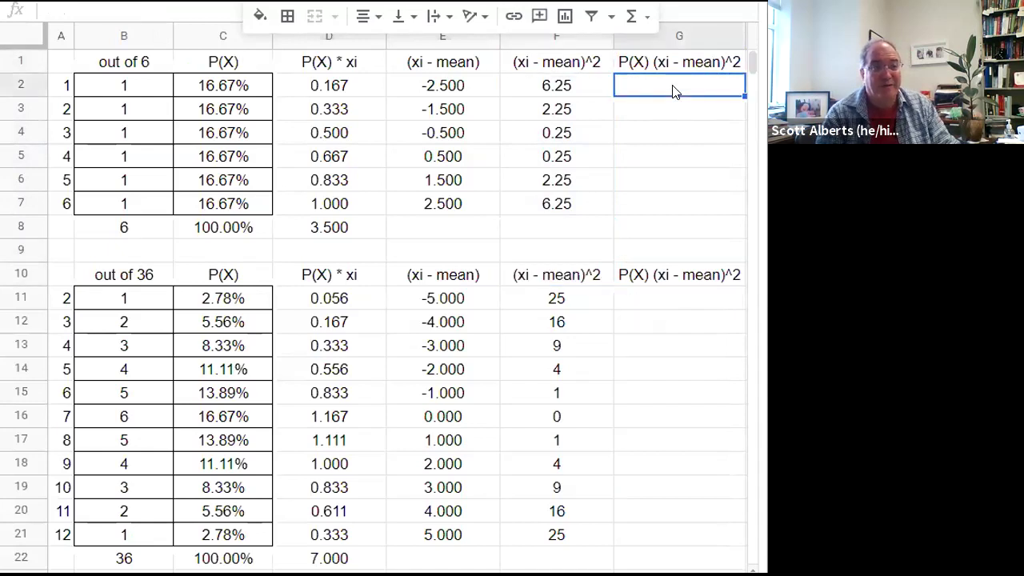
pyautogui.write('=F2')
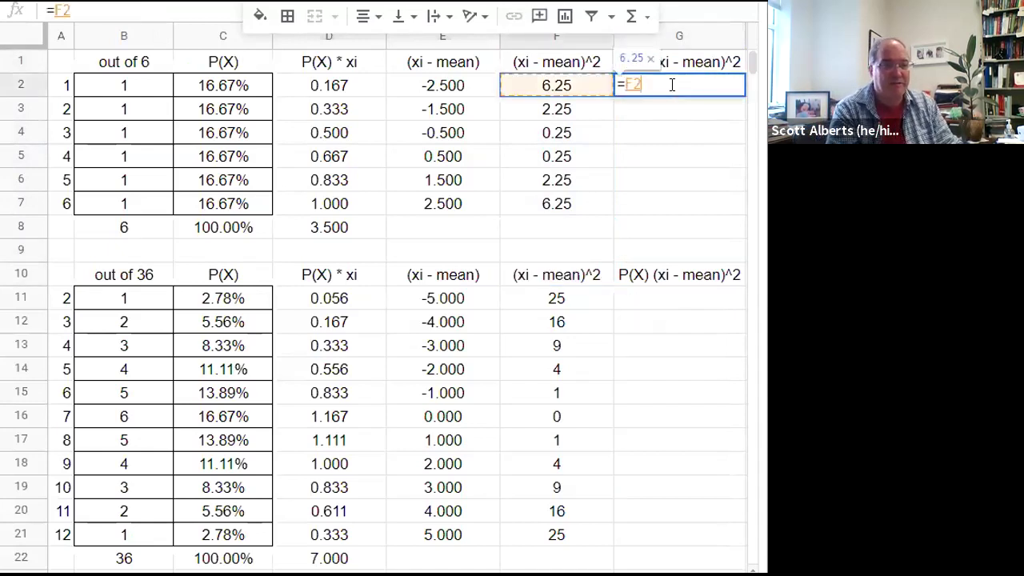
pyautogui.write('*D2')
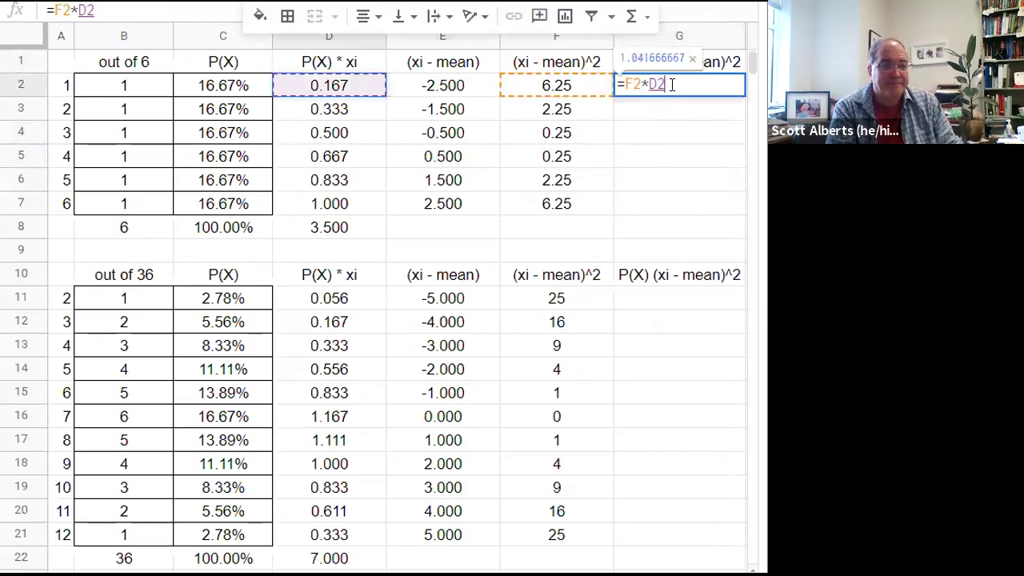
pyautogui.press('BackSpace')
pyautogui.press('BackSpace')
pyautogui.write('C2')
pyautogui.press('Return')
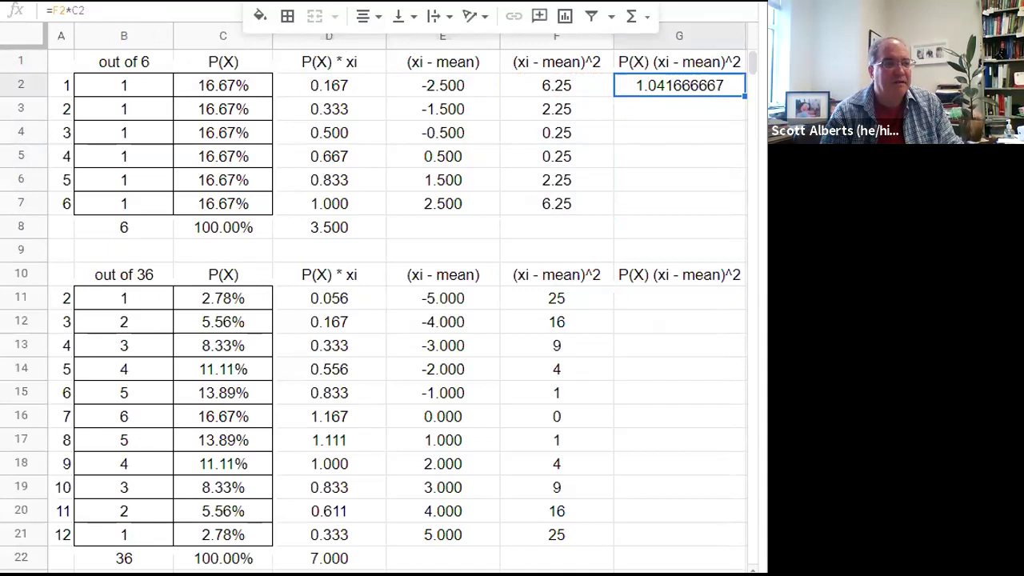
# Step: Reduce G2 to three decimal places and fill its formula down through G7
pyautogui.scroll(-1, 384, 288)
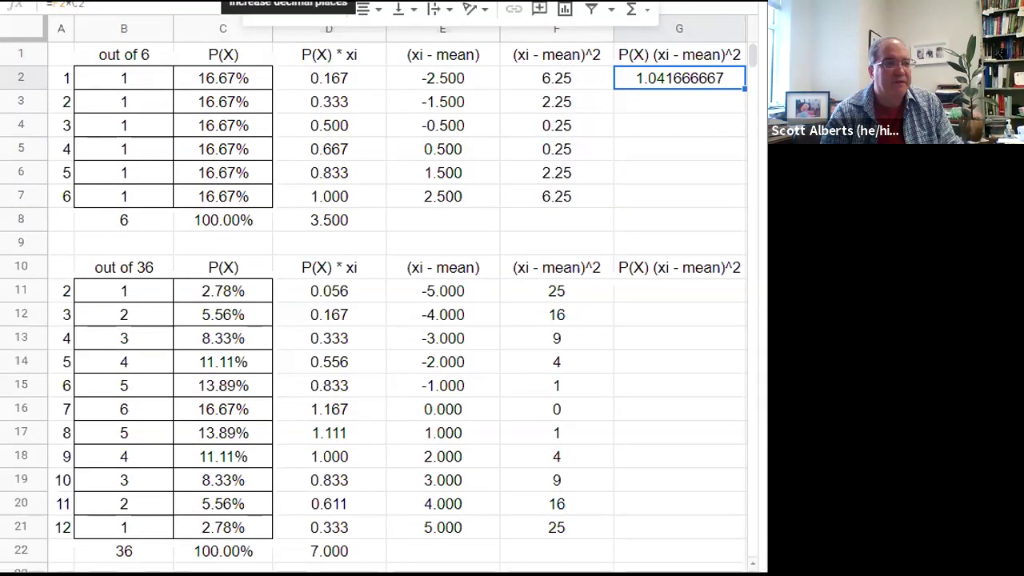
pyautogui.click(262, 3)
pyautogui.click(263, 3)
pyautogui.click(262, 3)
pyautogui.click(262, 3)
pyautogui.click(262, 2)
pyautogui.click(262, 2)
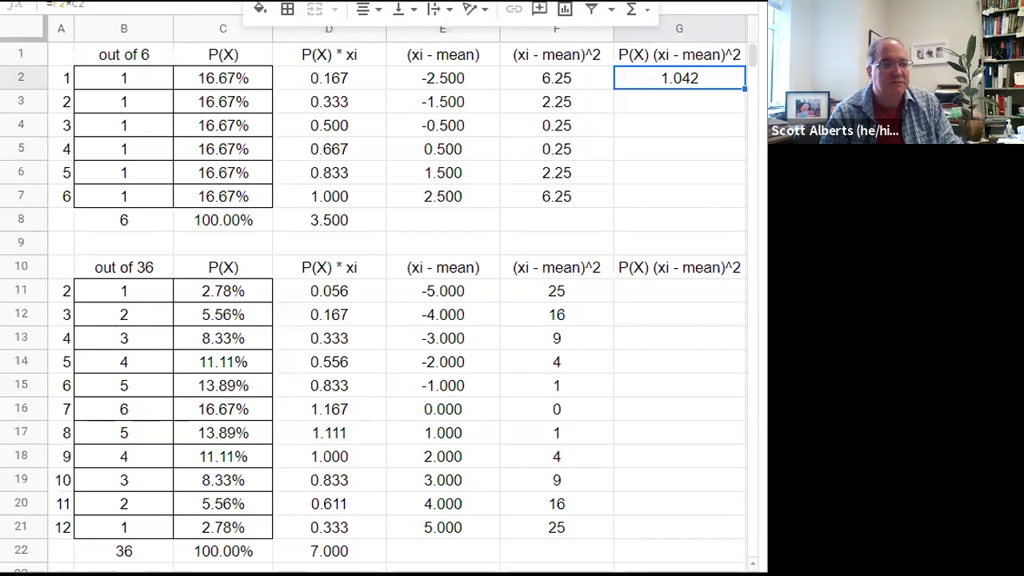
pyautogui.scroll(1, 670, 112)
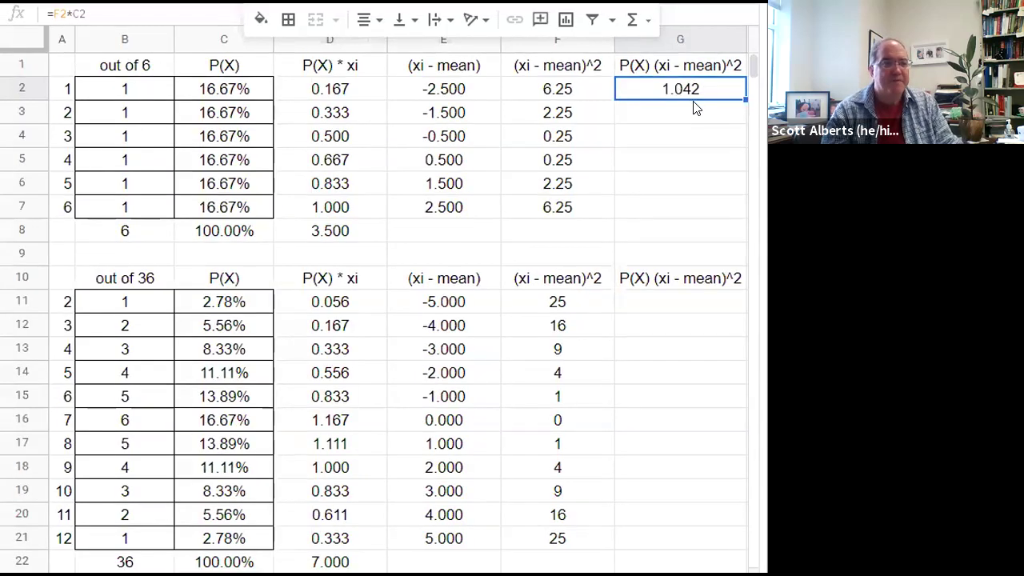
pyautogui.moveTo(745, 98); pyautogui.dragTo(734, 212)
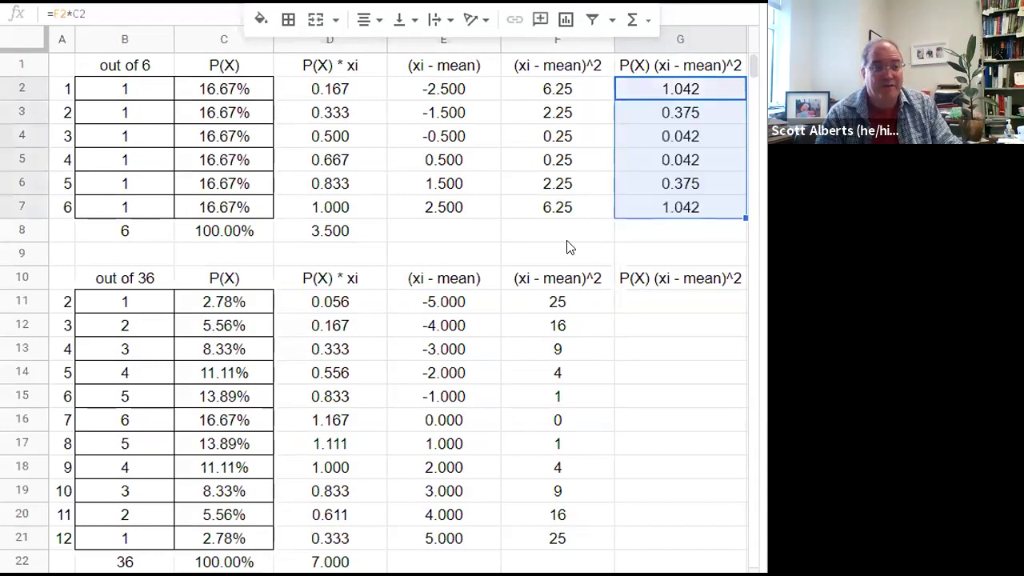
# Step: Highlight the first squared-deviation-times-probability term in the slide's weighted standard deviation formula and return to the spreadsheet
pyautogui.hotkey('alt', 'Tab')
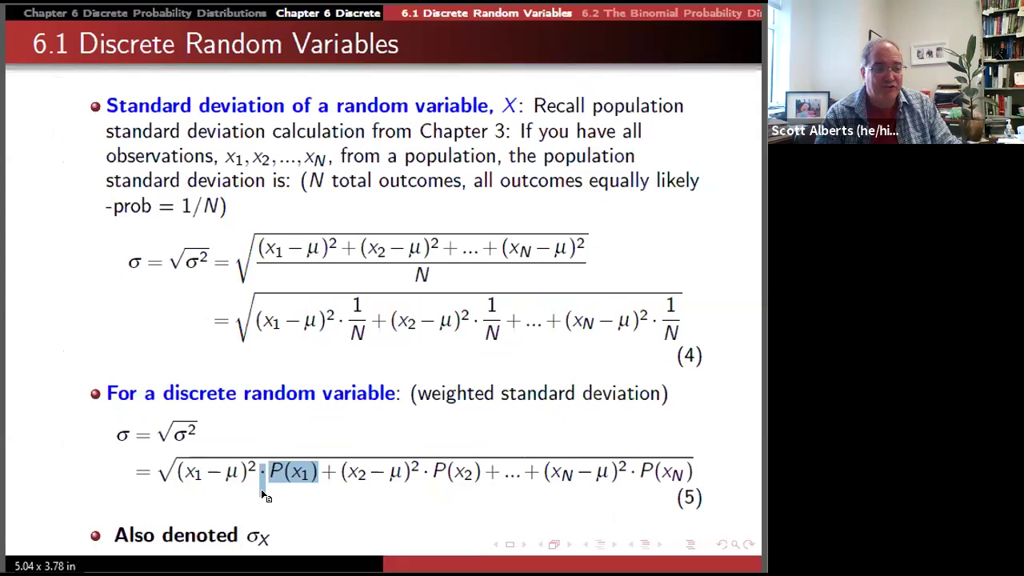
pyautogui.moveTo(179, 472); pyautogui.dragTo(308, 468)
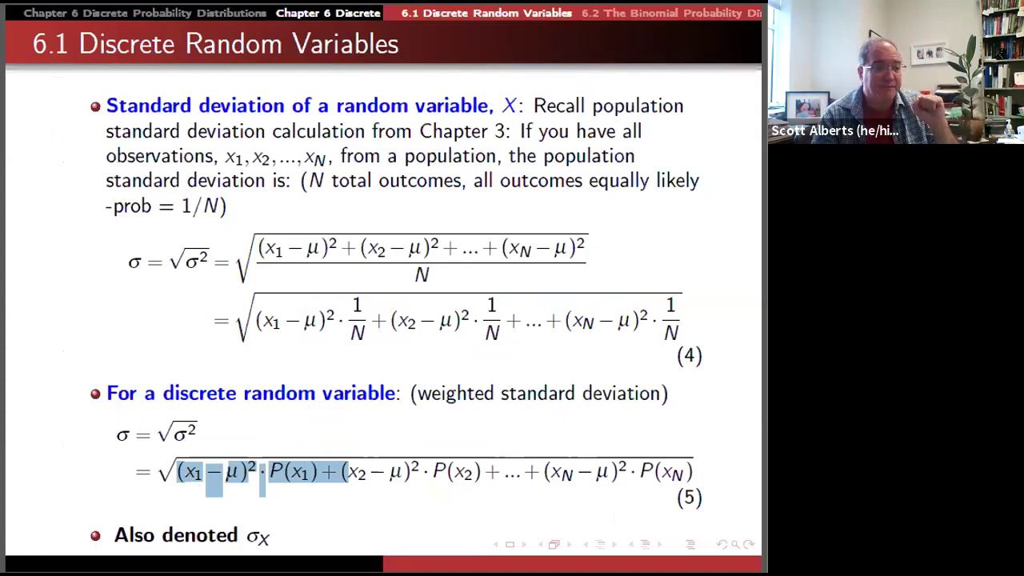
pyautogui.hotkey('alt', 'Tab')
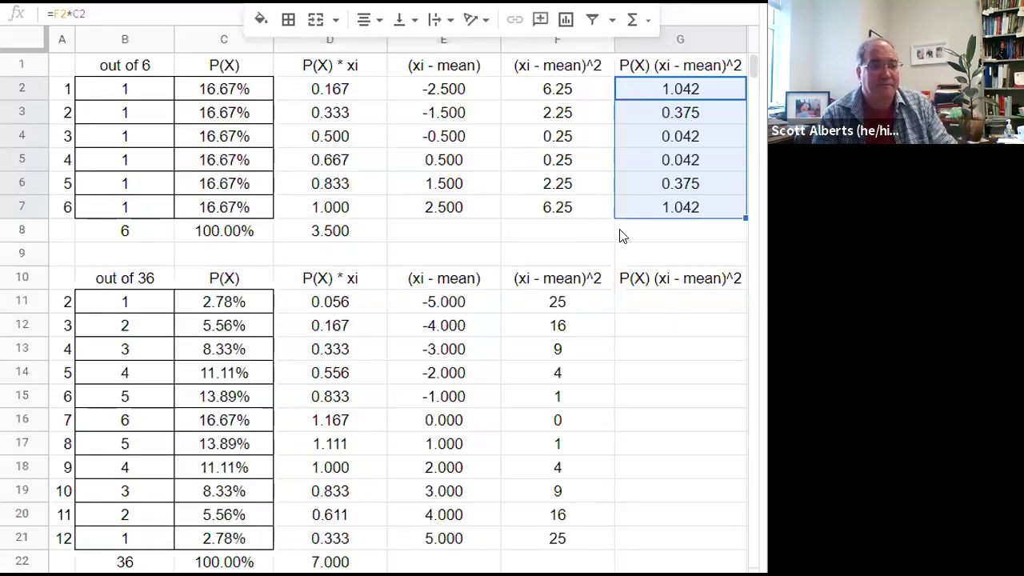
# Step: Check the slide's formula and enter =sum(G2:G7) in G8 to total the weighted squared deviations
pyautogui.click(624, 236)
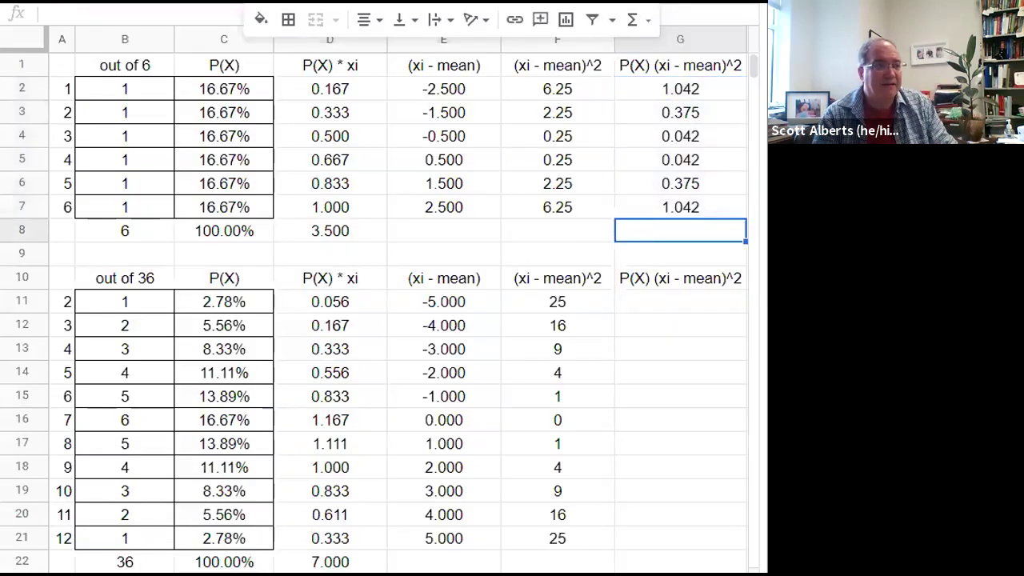
pyautogui.hotkey('alt', 'Tab')
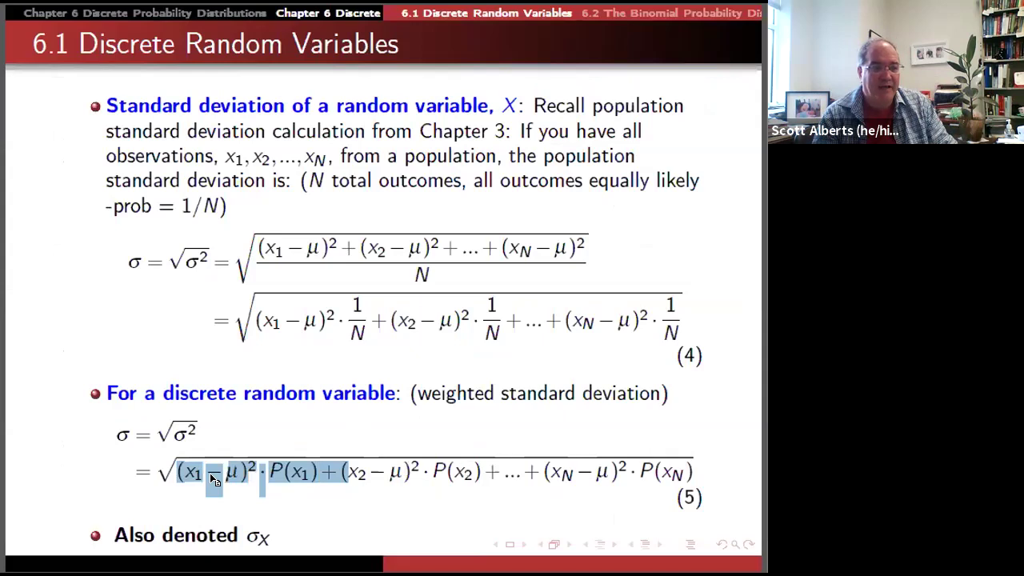
pyautogui.hotkey('alt', 'Tab')
pyautogui.write('=sum')
pyautogui.press('Tab')
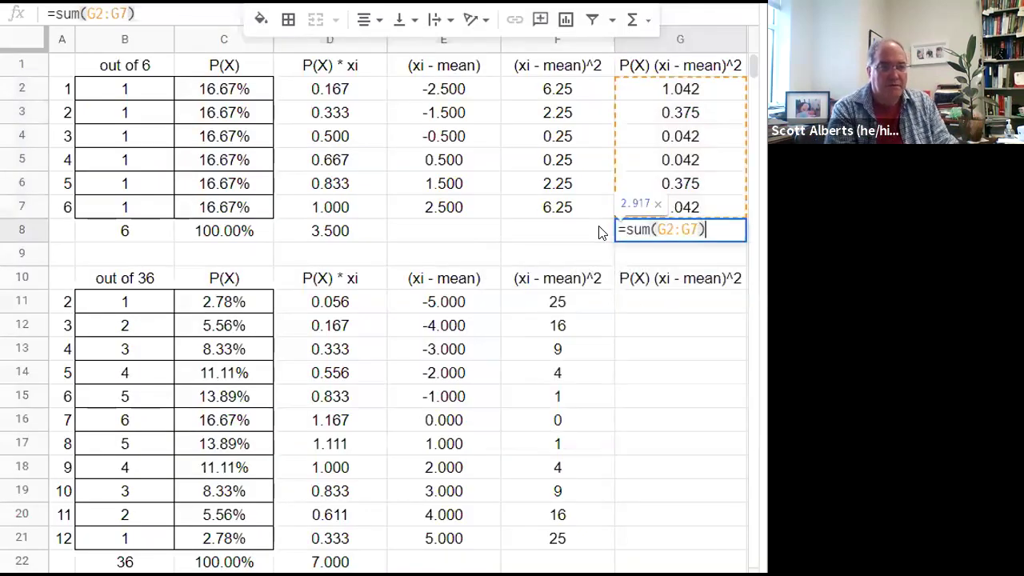
pyautogui.press('Return')
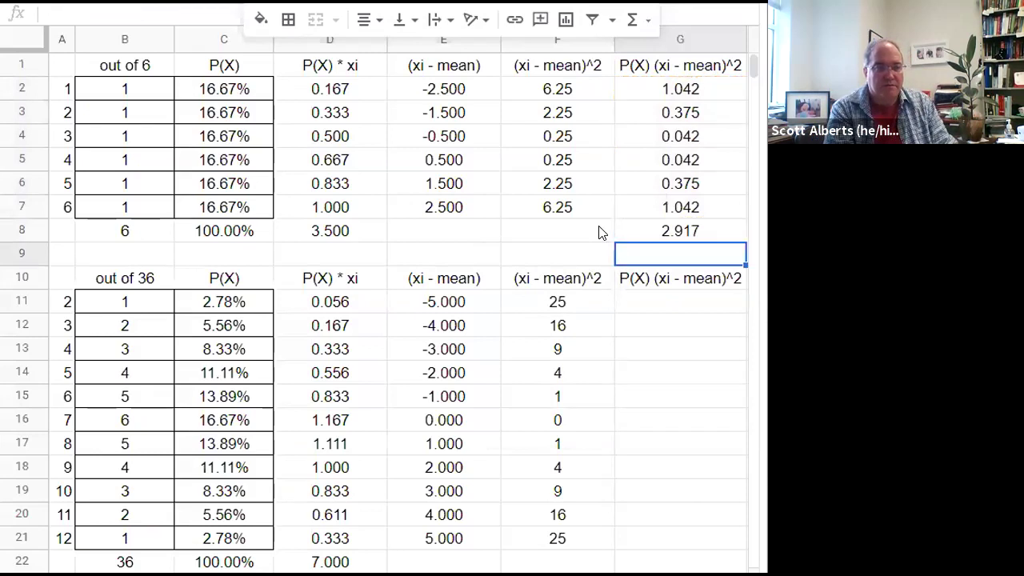
# Step: Consult the slide's formula again and enter =sqrt(G8) in G9 for the one-die standard deviation
pyautogui.hotkey('alt', 'Tab')
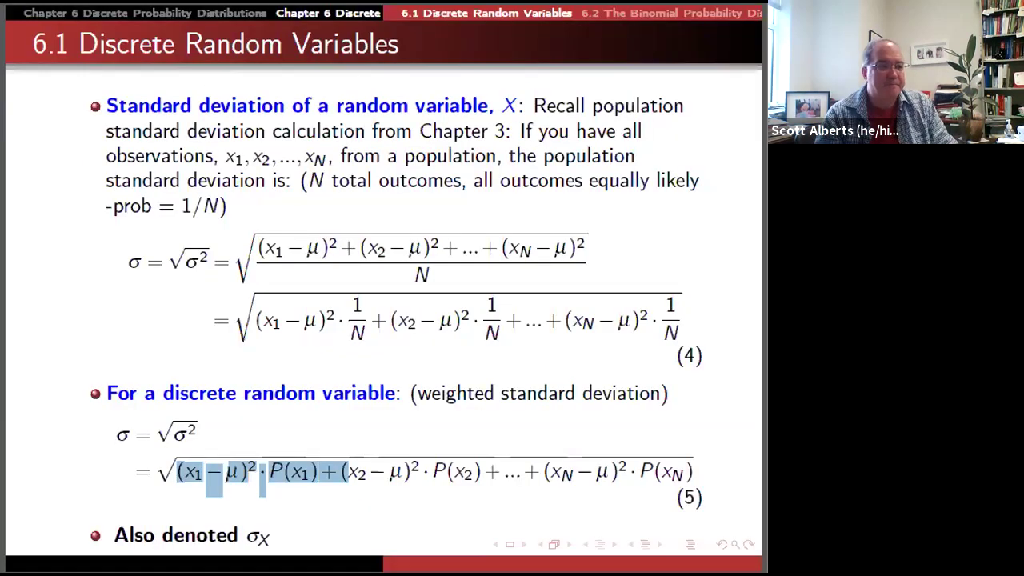
pyautogui.hotkey('alt', 'Tab')
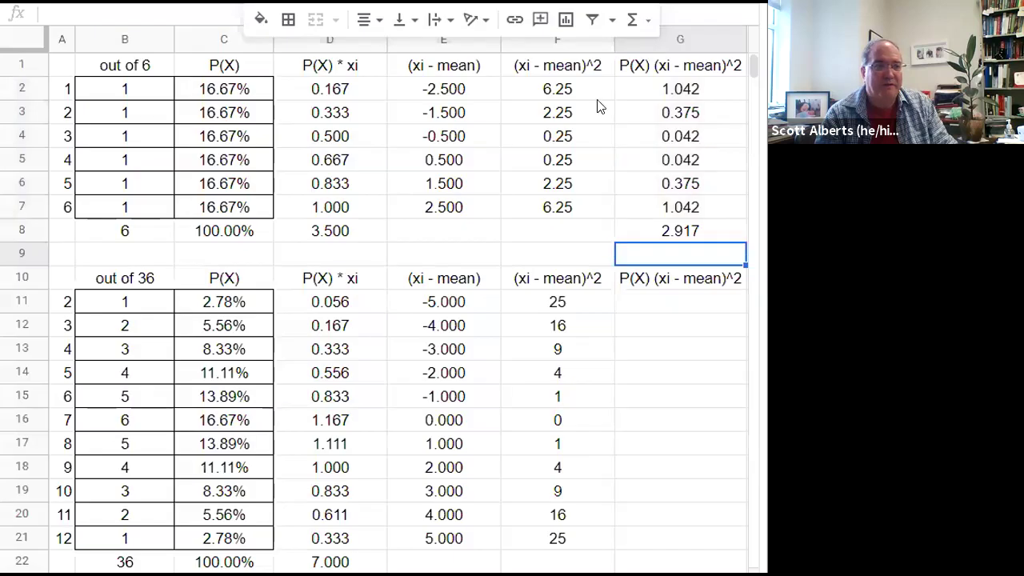
pyautogui.write('=sqrt(G8')
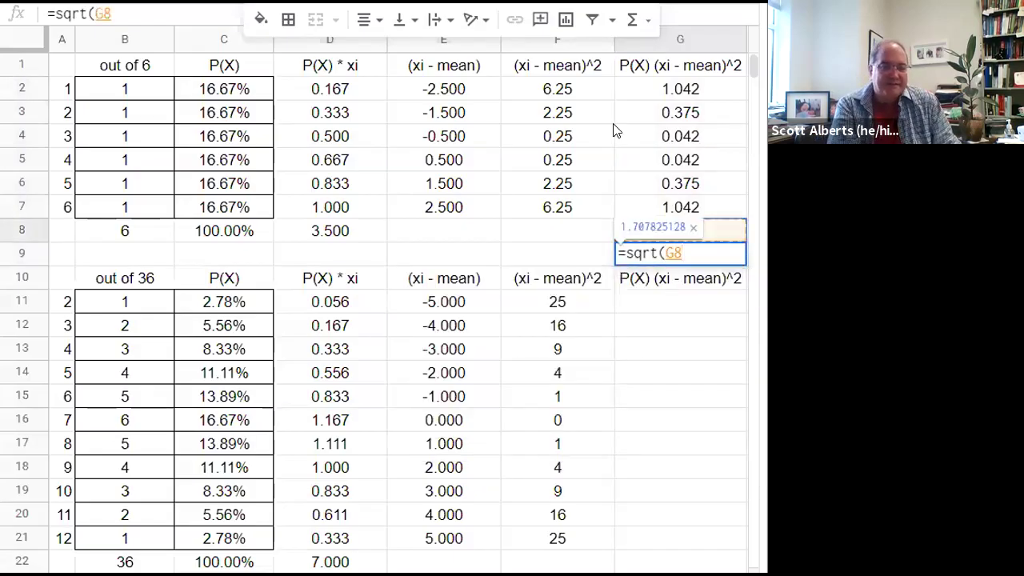
pyautogui.press('Return')
pyautogui.press('Up')
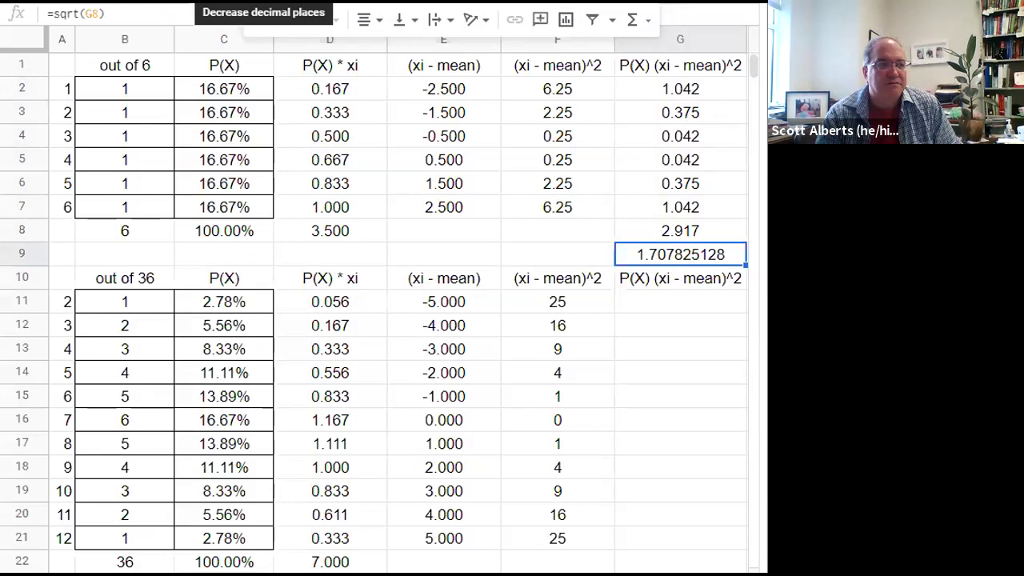
# Step: Format the standard deviation in G9 to three decimal places
pyautogui.click(263, 1)
pyautogui.click(263, 1)
pyautogui.click(263, 1)
pyautogui.click(263, 1)
pyautogui.click(263, 2)
pyautogui.click(263, 2)
pyautogui.click(263, 2)
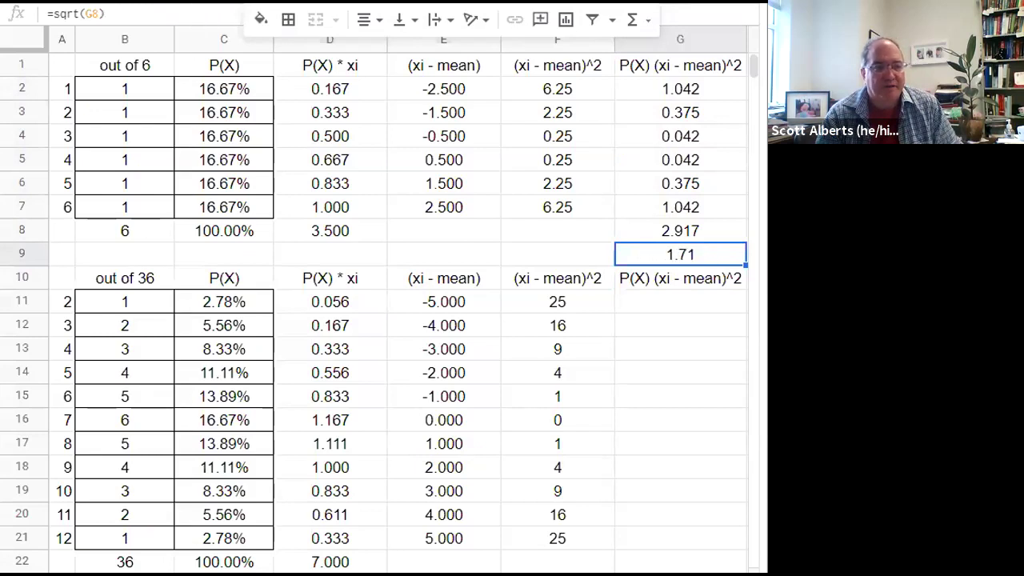
pyautogui.click(264, 2)
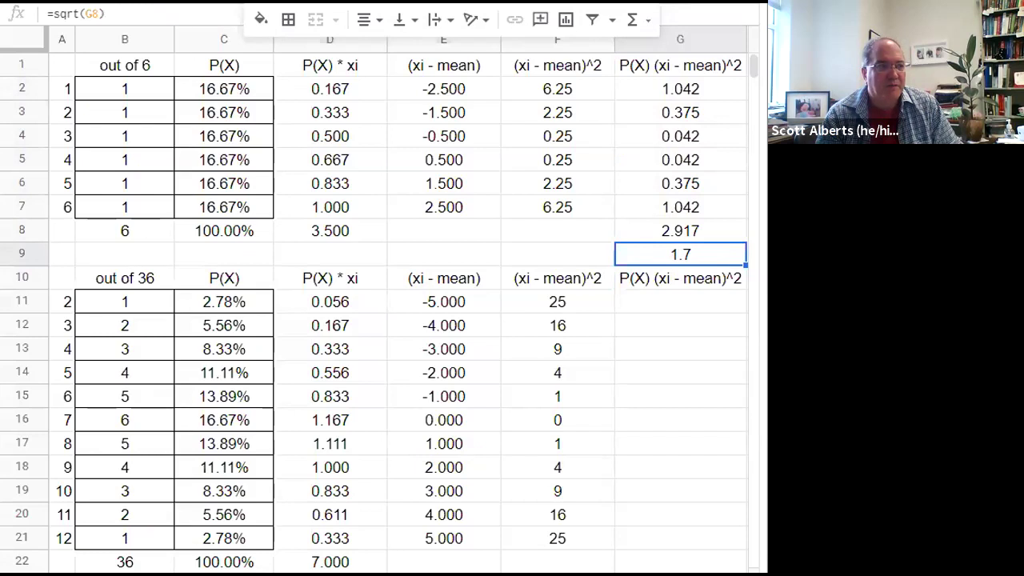
pyautogui.click(287, 2)
pyautogui.click(287, 2)
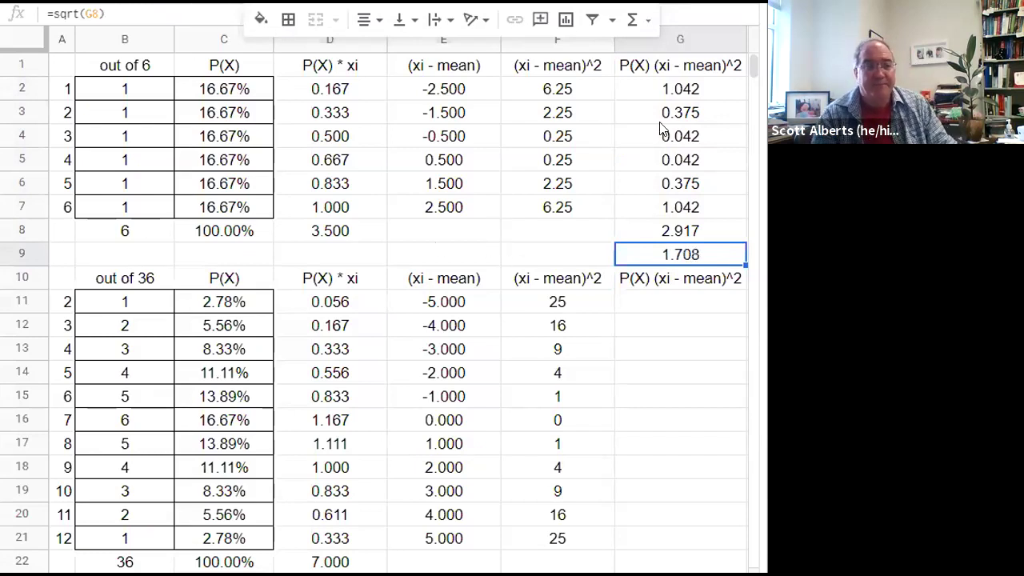
# Step: Copy the weighted squared-deviation formula from G2 to G11 and fill it down through G21
pyautogui.click(661, 95)
pyautogui.hotkey('ctrl', 'c')
pyautogui.click(682, 300)
pyautogui.hotkey('ctrl', 'v')
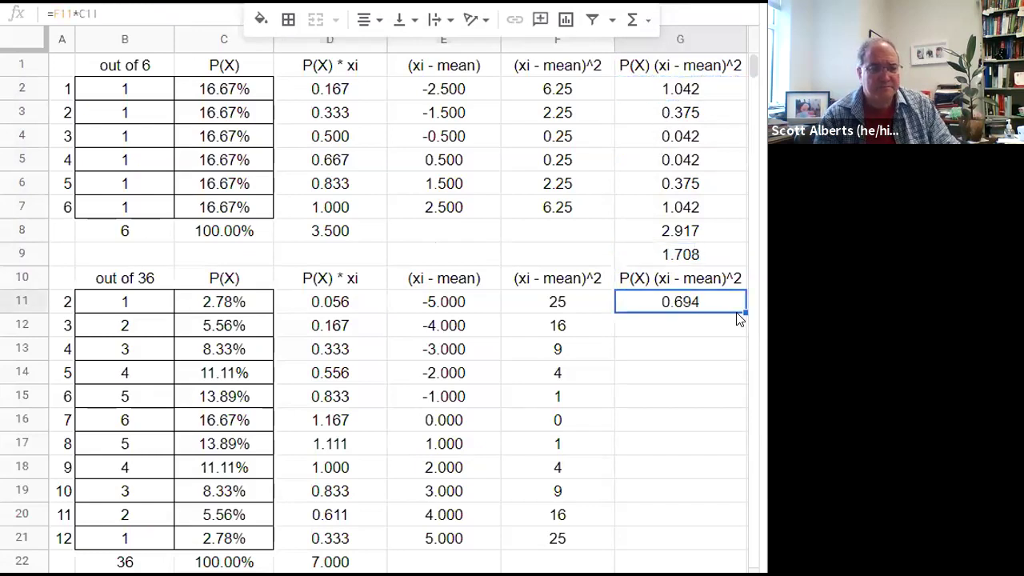
pyautogui.moveTo(732, 506); pyautogui.dragTo(712, 543)
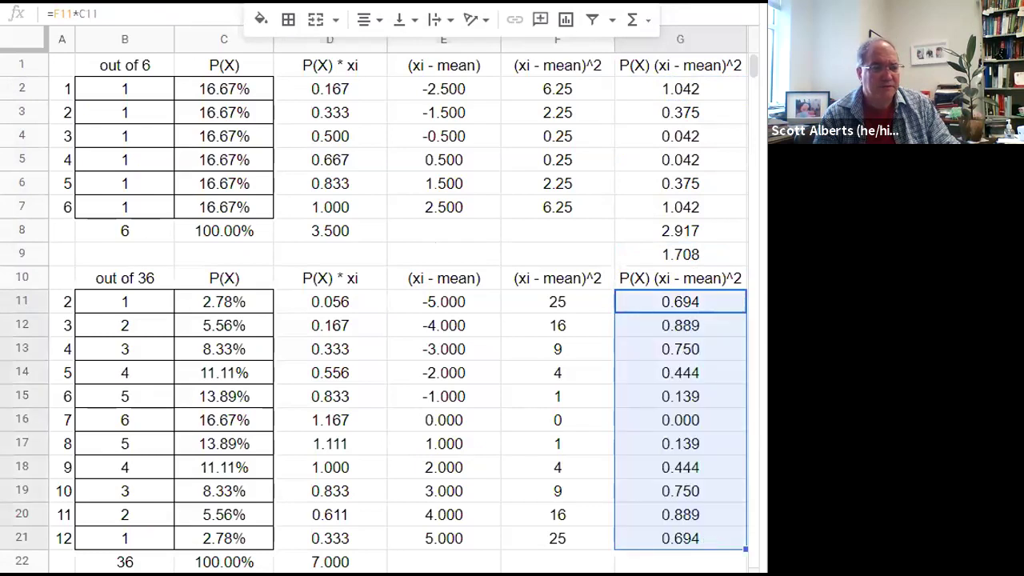
# Step: Enter =sum(G11:G21) in G22 to total the second table's weighted squared deviations
pyautogui.click(680, 562)
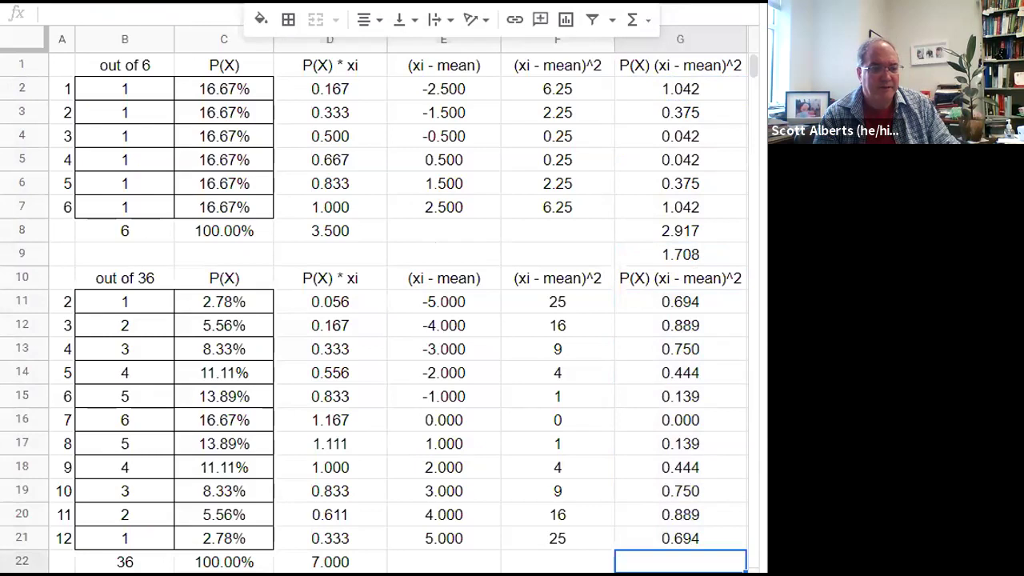
pyautogui.write('=sum')
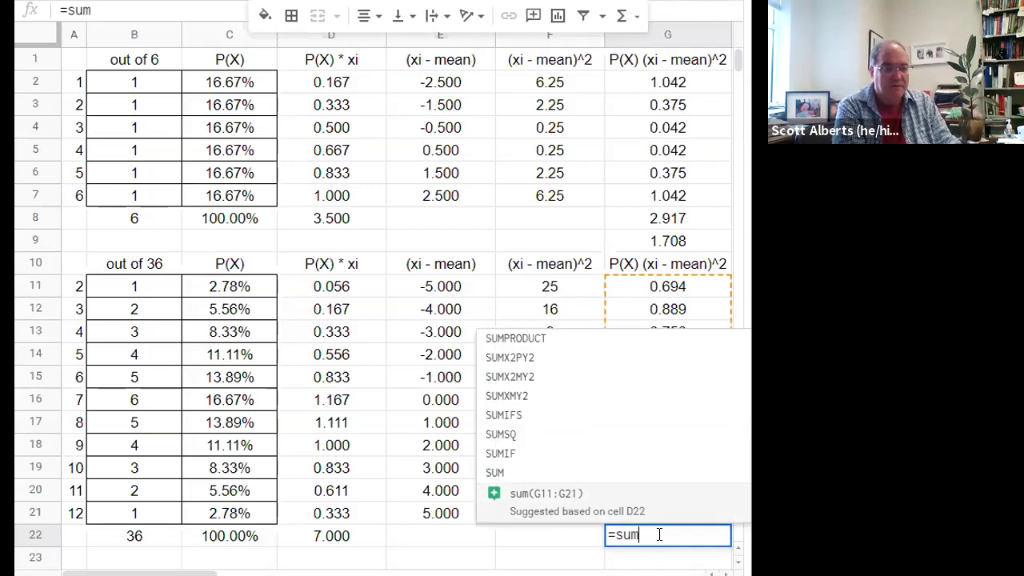
pyautogui.press('Tab')
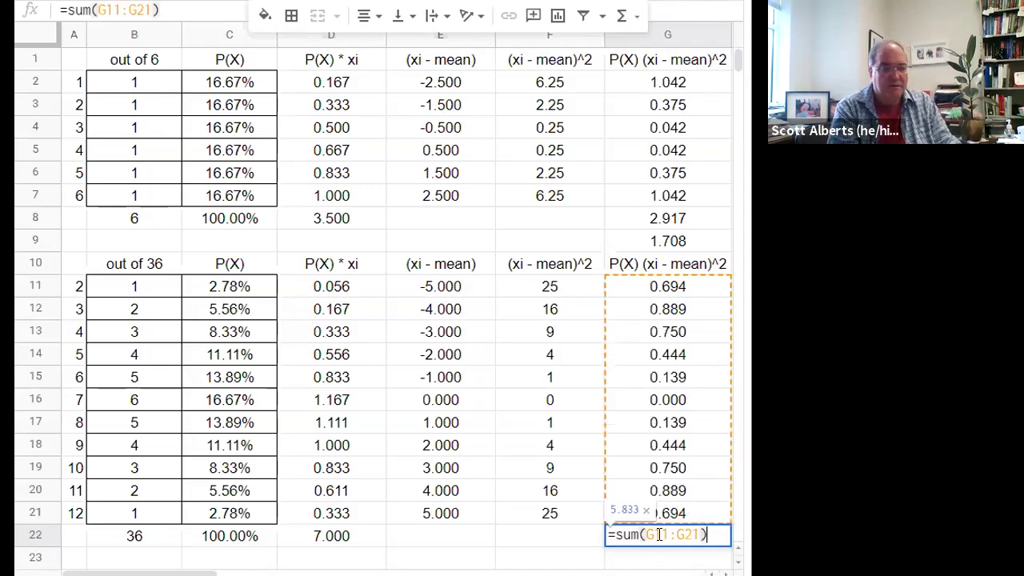
pyautogui.press('Return')
# Step: Enter =sqrt(G22) in G23 for the two-dice standard deviation
pyautogui.write('=sqrt(')
pyautogui.press('Up')
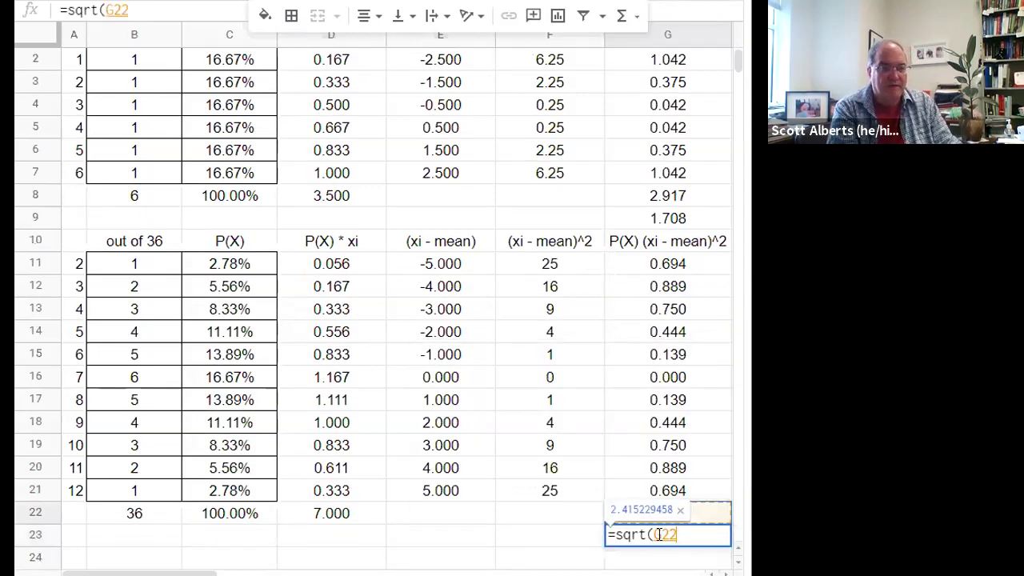
pyautogui.press('Return')
pyautogui.press('Up')
pyautogui.scroll(1, 614, 454)
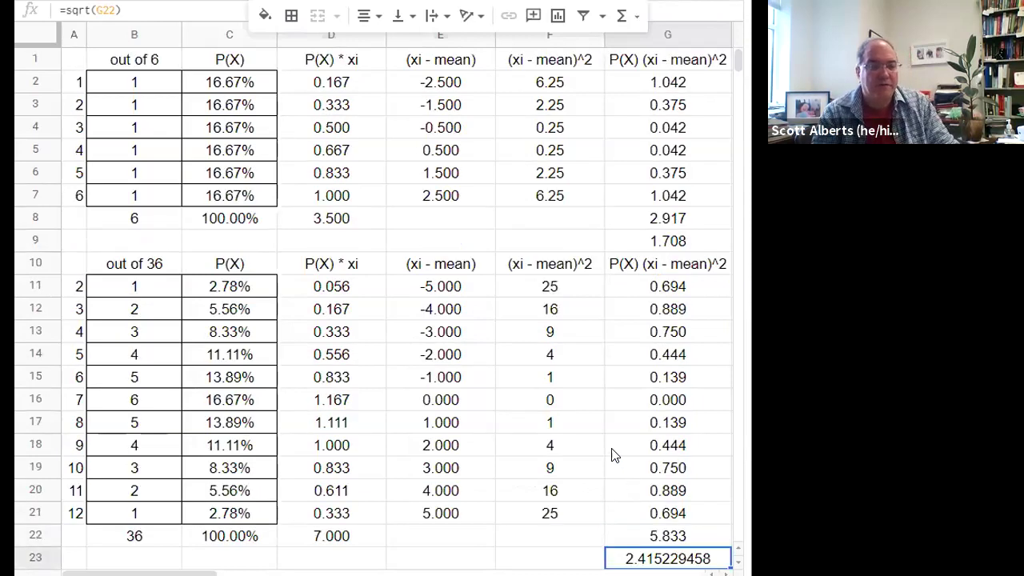
# Step: Bold the standard deviations in G9 and G23 and the means in D22 and D8
pyautogui.click(652, 244)
pyautogui.hotkey('ctrl', 'b')
pyautogui.hotkey('ctrl', 'Down')
pyautogui.hotkey('ctrl', 'b')
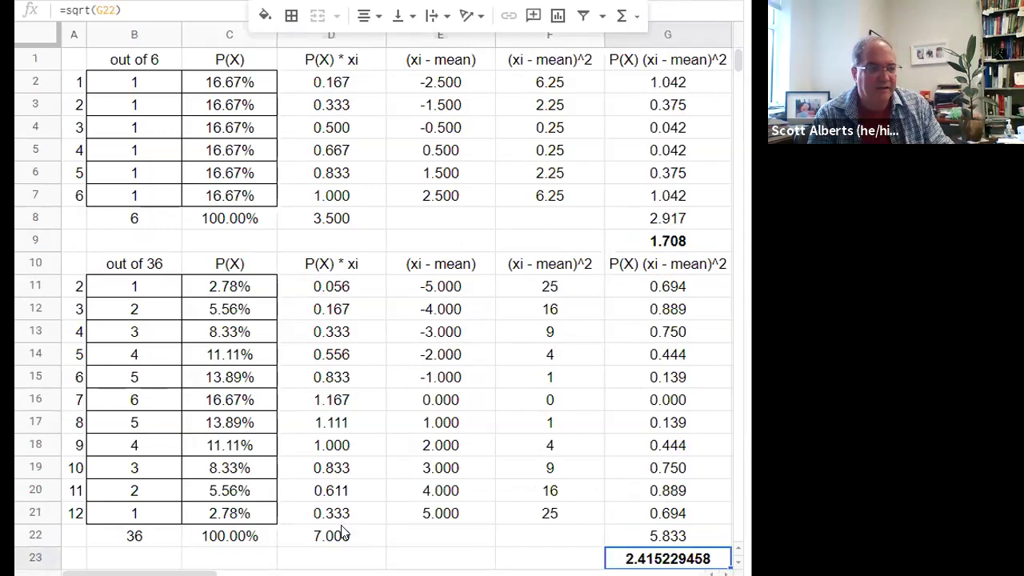
pyautogui.click(342, 534)
pyautogui.hotkey('ctrl', 'b')
pyautogui.click(331, 218)
pyautogui.hotkey('ctrl', 'b')
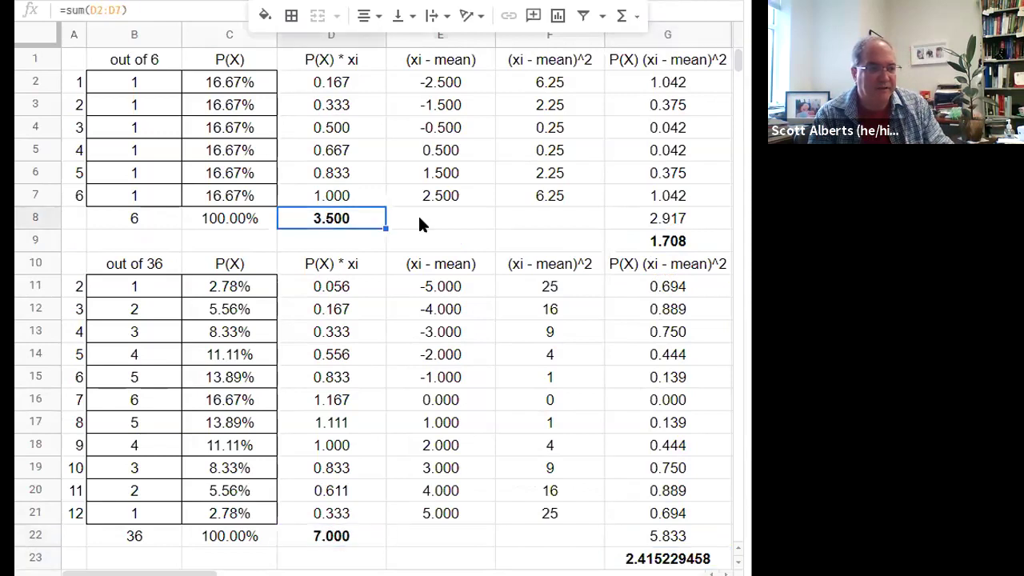
pyautogui.click(575, 242)
pyautogui.write('dy')
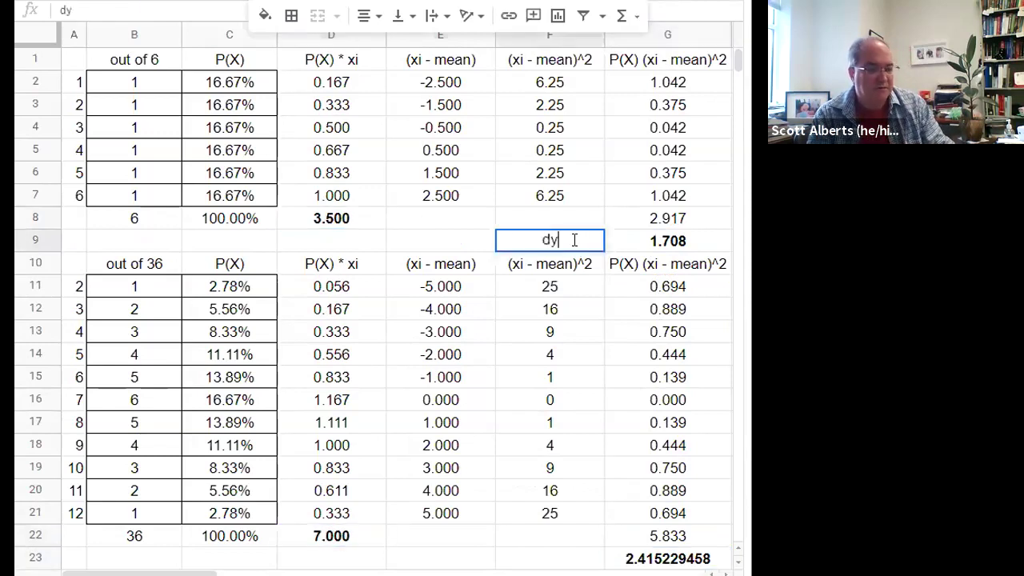
pyautogui.press('BackSpace')
pyautogui.press('BackSpace')
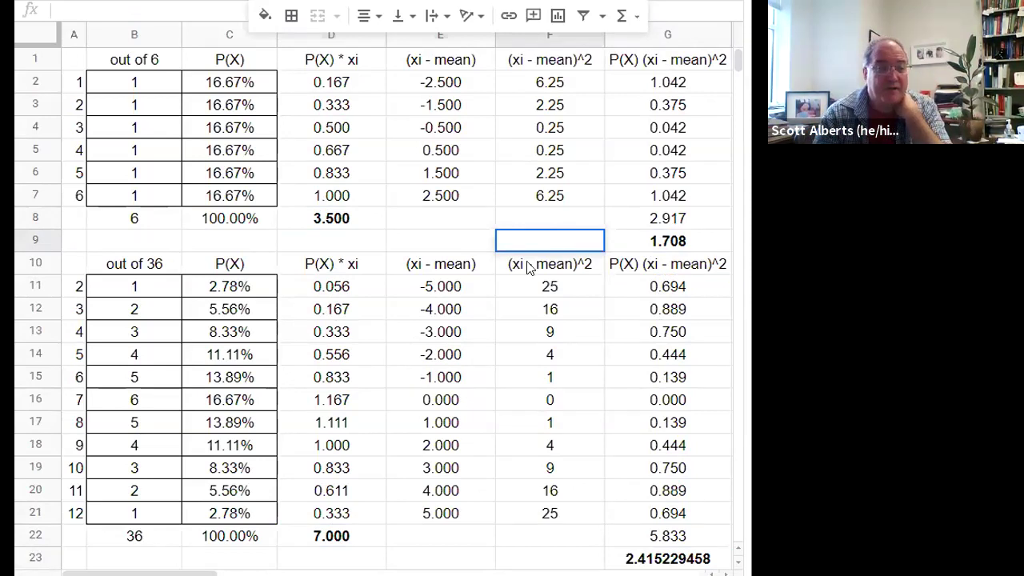
# Step: Examine the weighted squared deviations in column G of both tables, comparing the outer outcomes with the two-dice outcome of 7
pyautogui.click(661, 91)
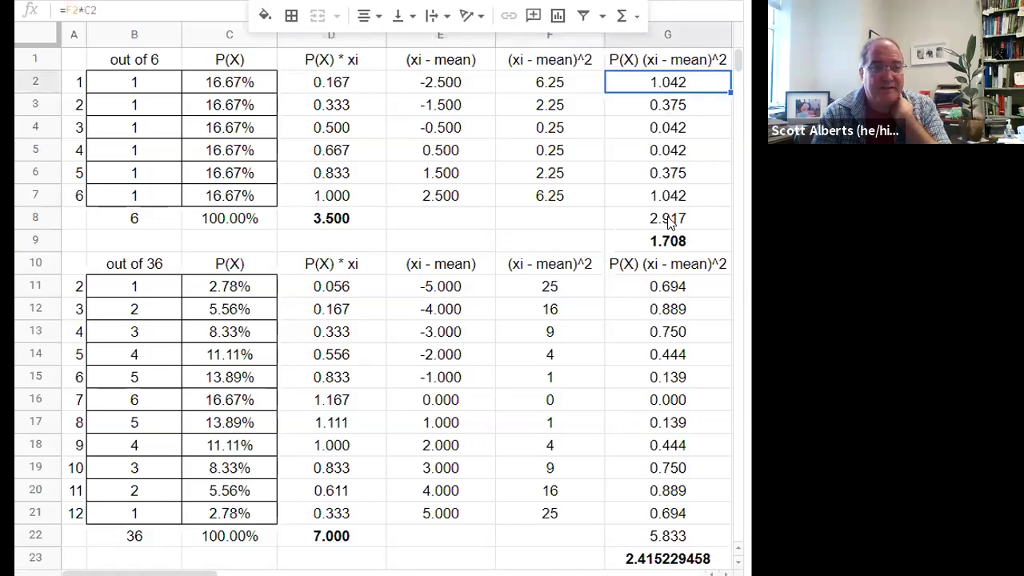
pyautogui.click(661, 201)
pyautogui.click(644, 86)
pyautogui.click(644, 194)
pyautogui.moveTo(649, 288); pyautogui.dragTo(650, 513)
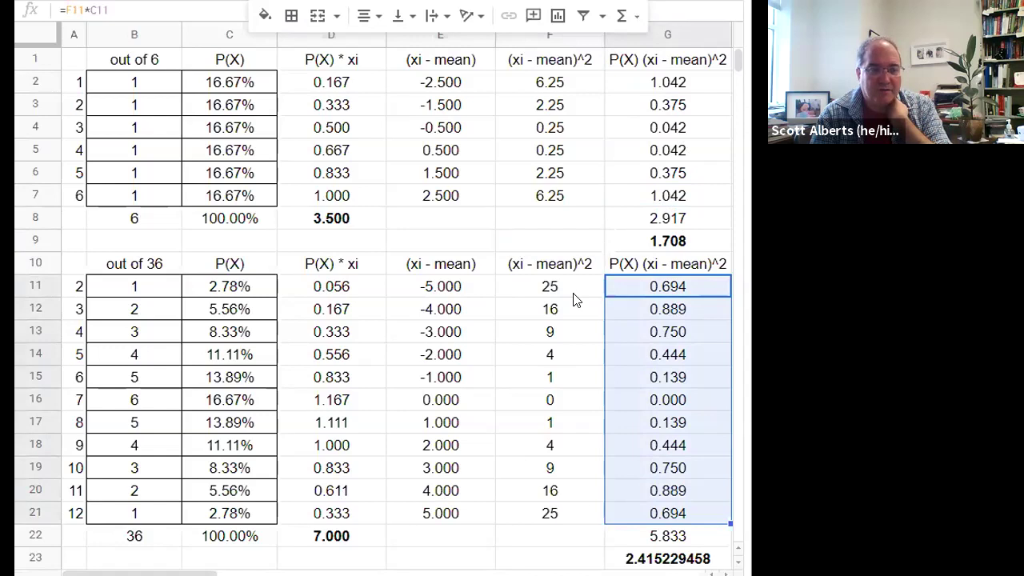
pyautogui.click(126, 400)
pyautogui.click(654, 408)
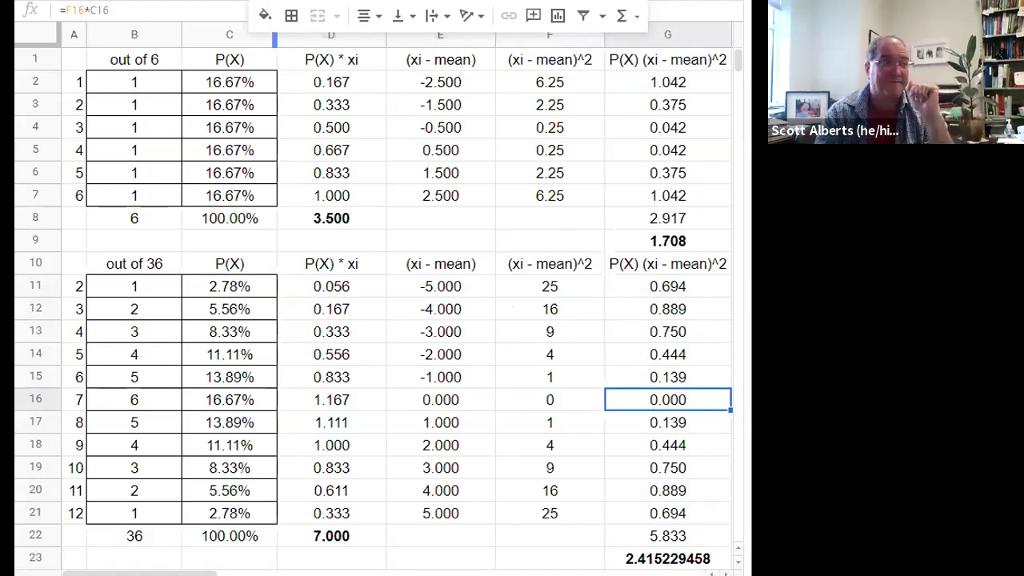
# Step: Switch to the lecture slides, highlight 25 and 1/36 in the Example 1 table's first row, and compare with the spreadsheet
pyautogui.hotkey('alt', 'Tab')
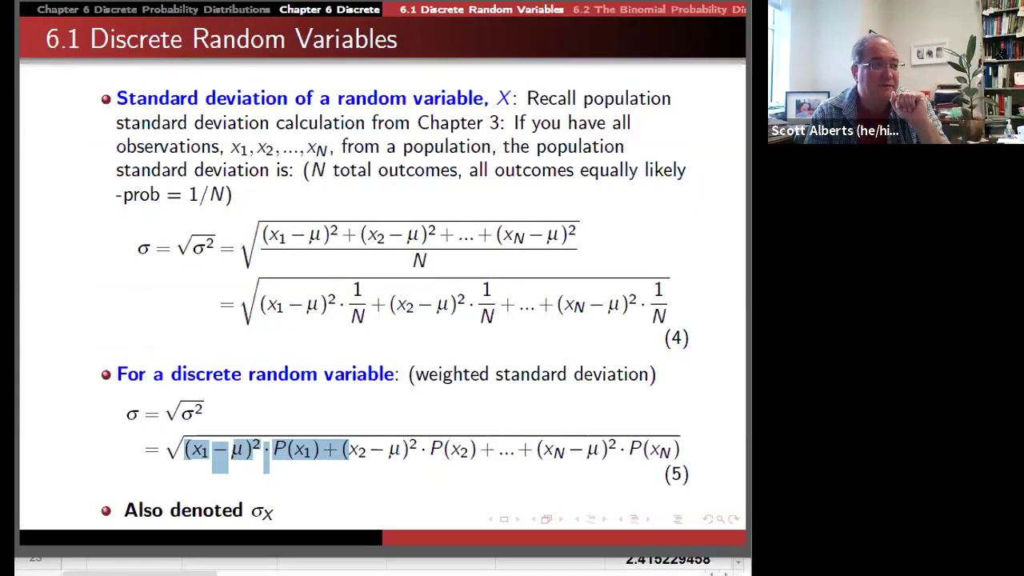
pyautogui.press('pagedown')
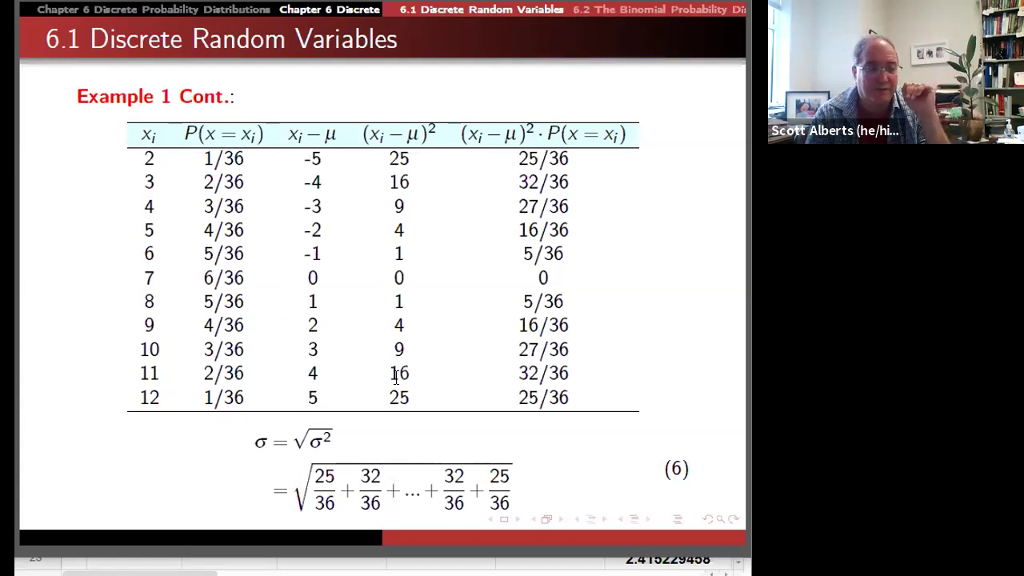
pyautogui.moveTo(387, 158); pyautogui.dragTo(408, 159)
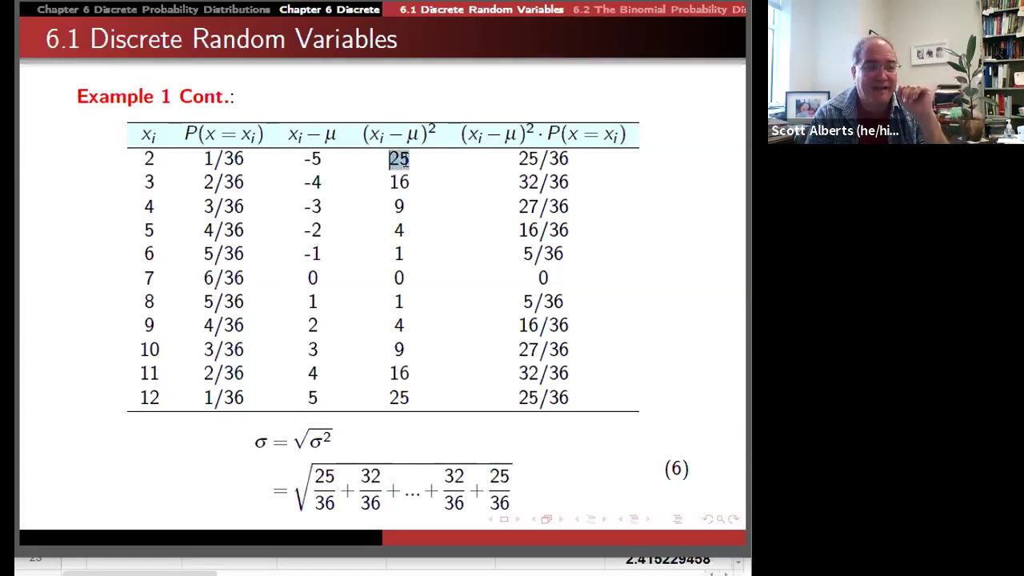
pyautogui.moveTo(200, 159); pyautogui.dragTo(244, 159)
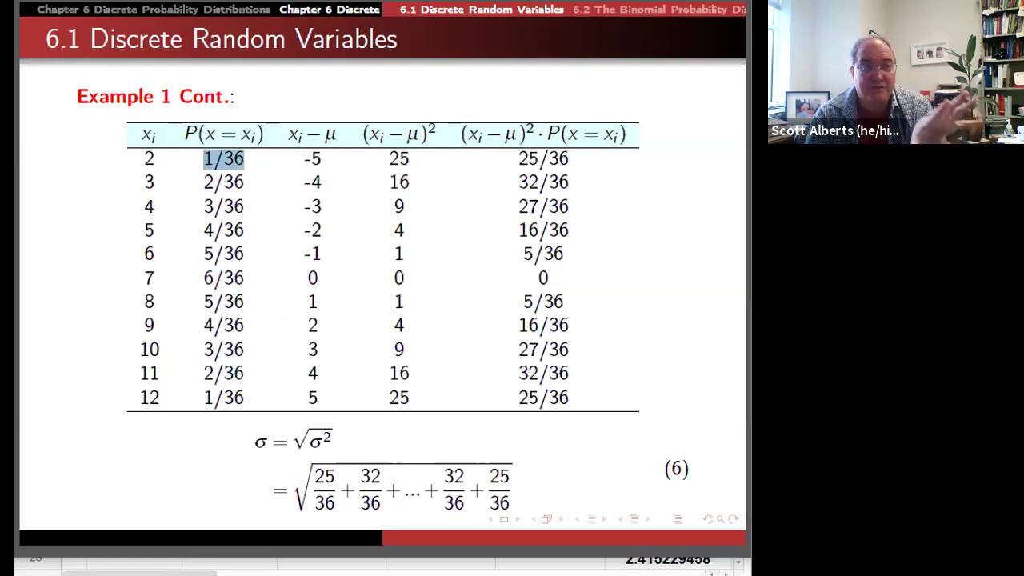
pyautogui.hotkey('alt', 'Tab')
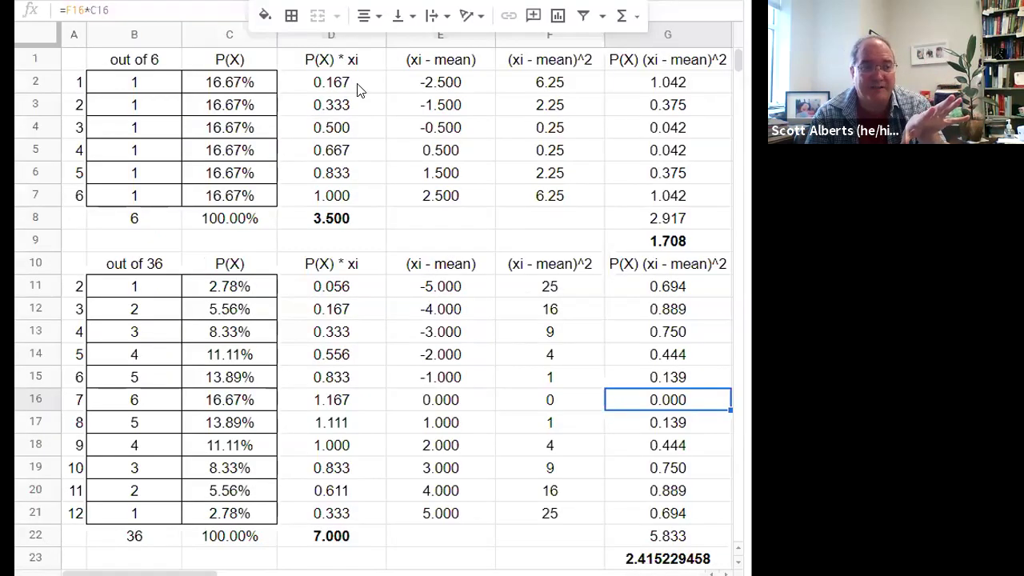
# Step: Return to the lecture slides and advance to Example 2 on the number of World Series games played
pyautogui.hotkey('alt', 'Tab')
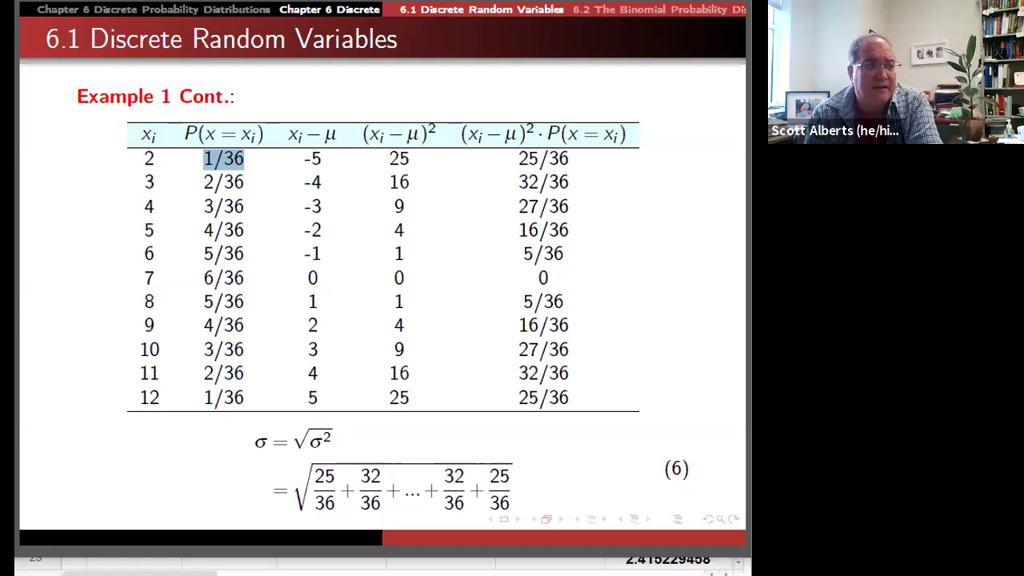
pyautogui.press('Right')
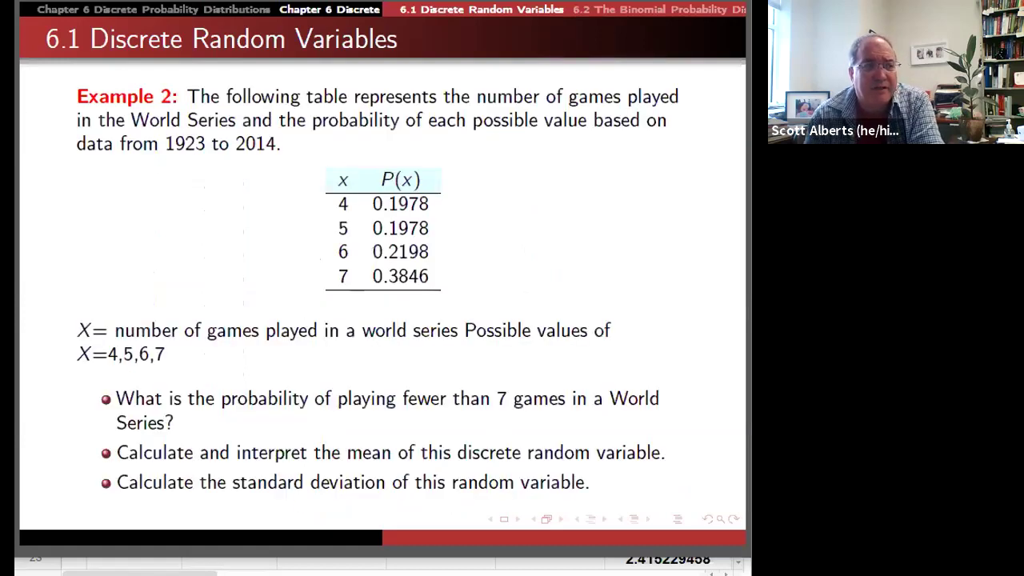